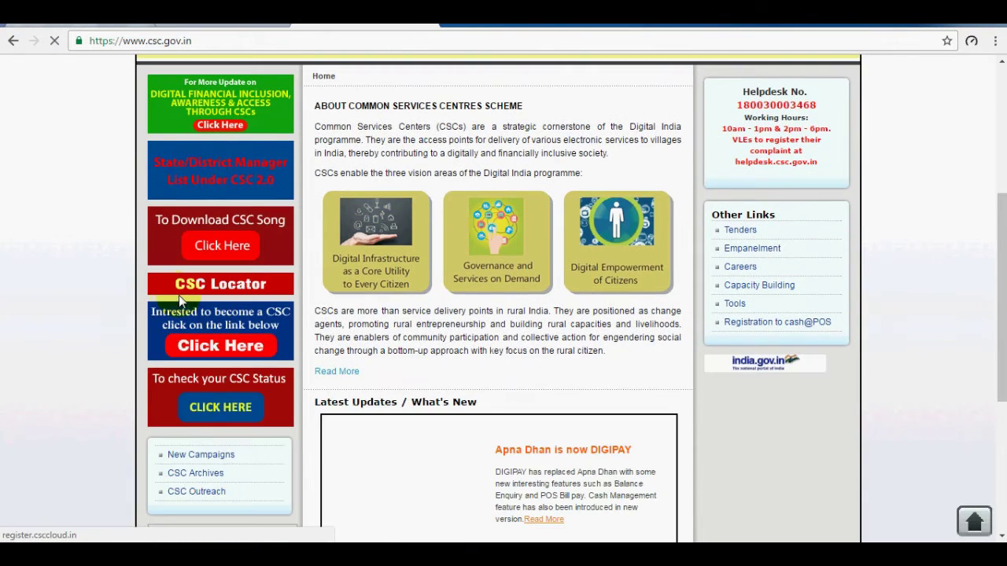
# Highlight the 'Interested to become a CSC' banner and open register.csccloud.in from its Click Here link.
pyautogui.moveTo(174, 297)
pyautogui.mouseDown()
pyautogui.moveTo(146, 311)
pyautogui.moveTo(151, 330)
pyautogui.moveTo(178, 349)
pyautogui.moveTo(271, 361)
pyautogui.moveTo(291, 348)
pyautogui.moveTo(292, 315)
pyautogui.moveTo(297, 370)
pyautogui.mouseUp()
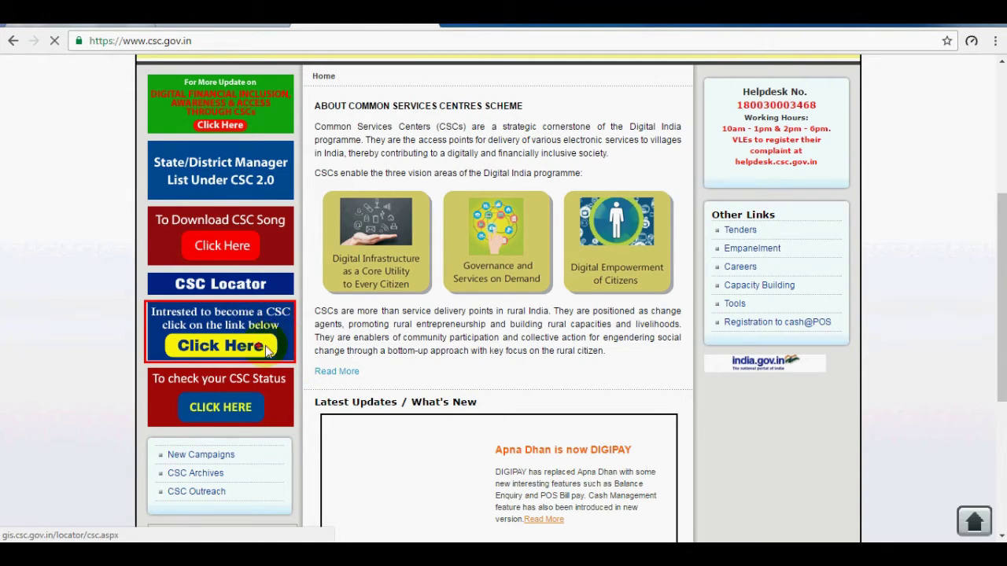
pyautogui.click(211, 352)
pyautogui.moveTo(837, 114)
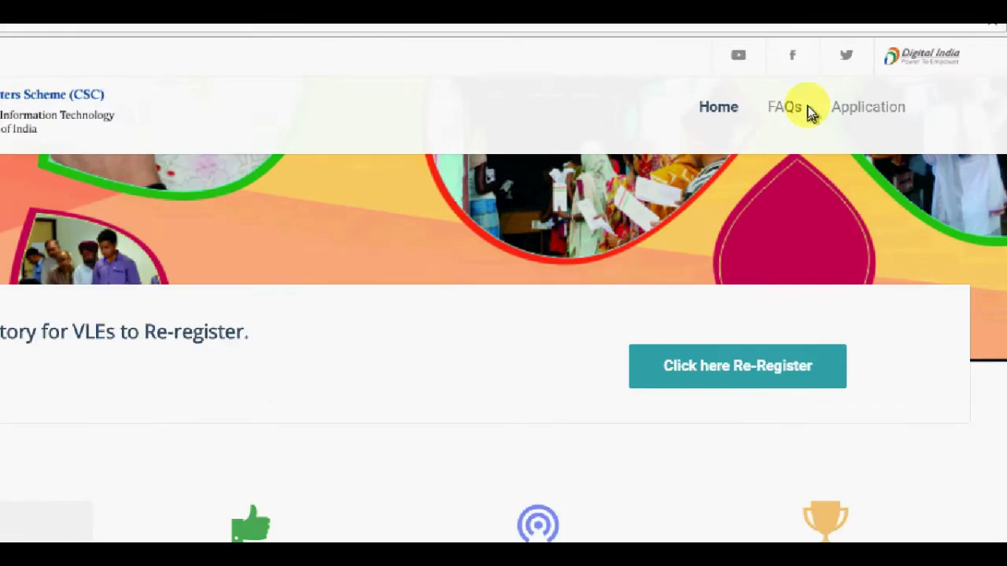
# Start a Fresh Application from the Application menu and focus the Aadhaar Number field.
pyautogui.moveTo(865, 122)
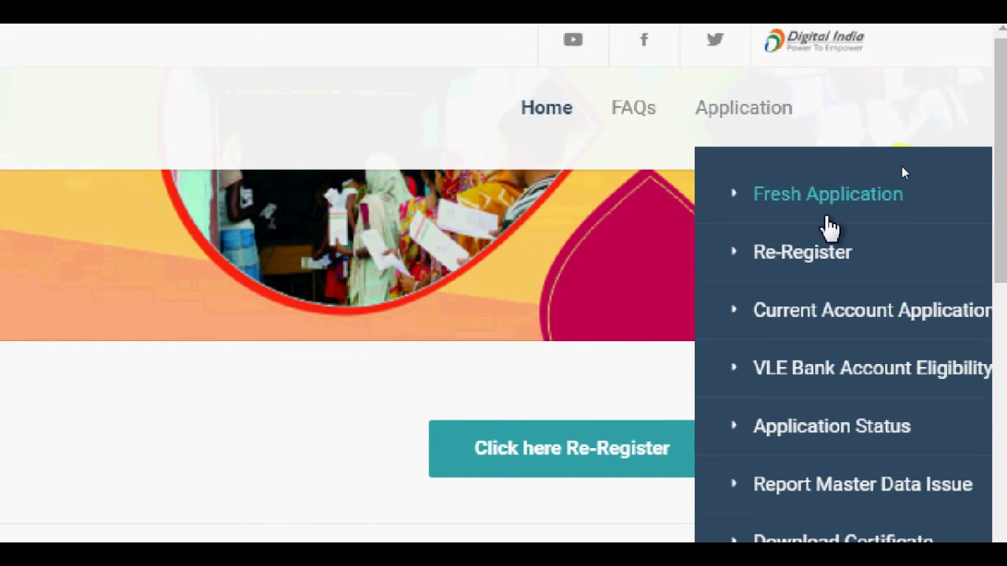
pyautogui.click(870, 206)
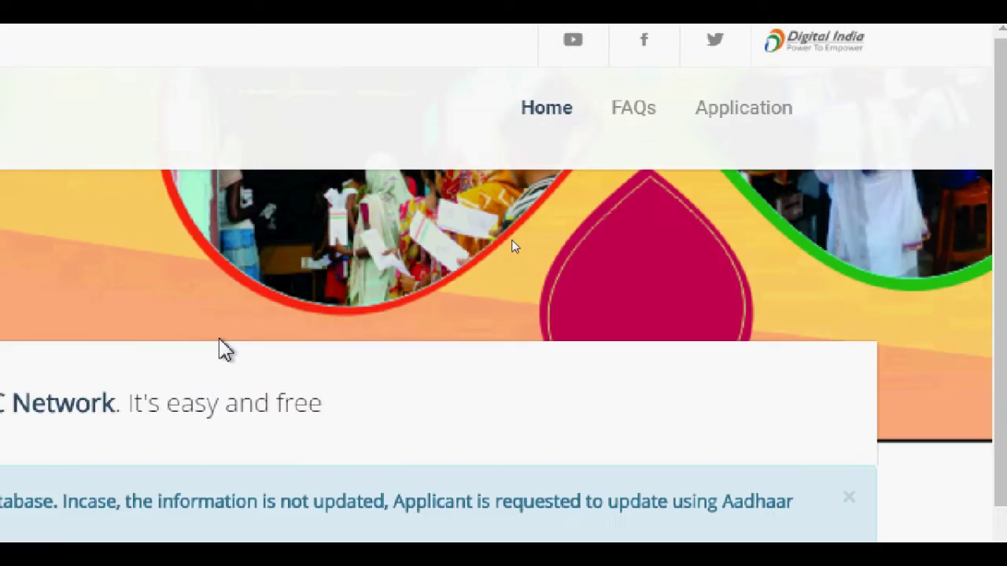
pyautogui.scroll(-2, 181, 240)
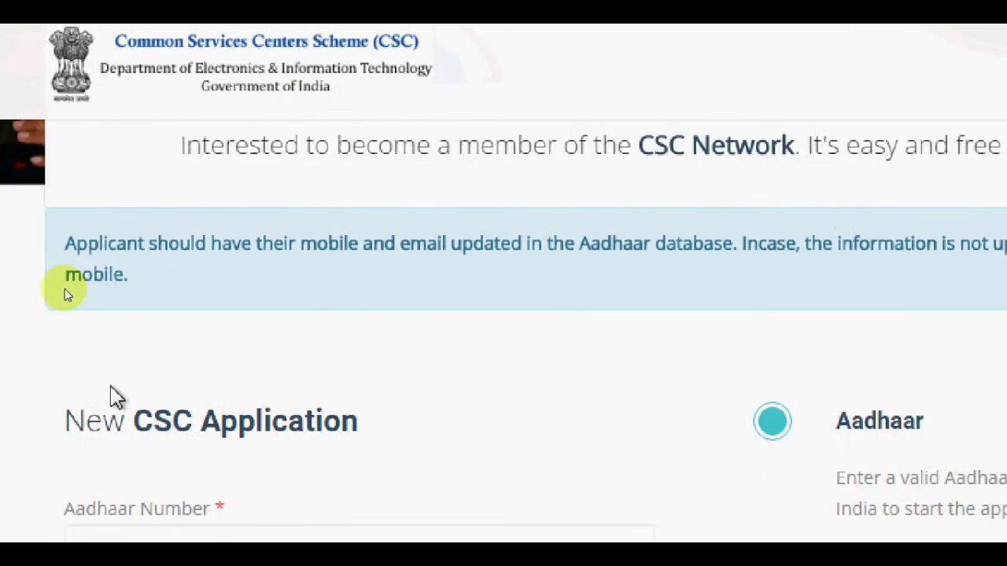
pyautogui.scroll(-1, 236, 303)
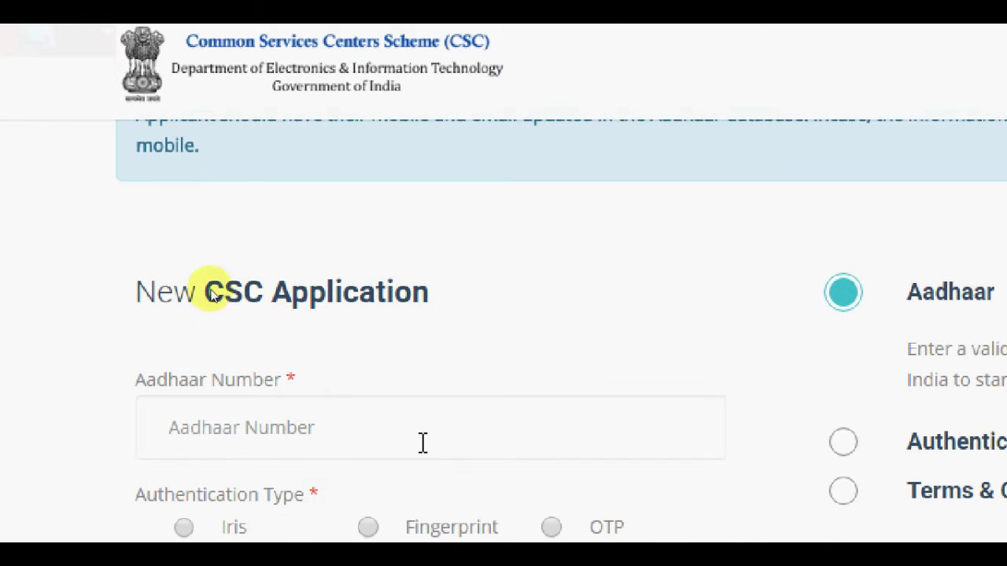
pyautogui.click(181, 432)
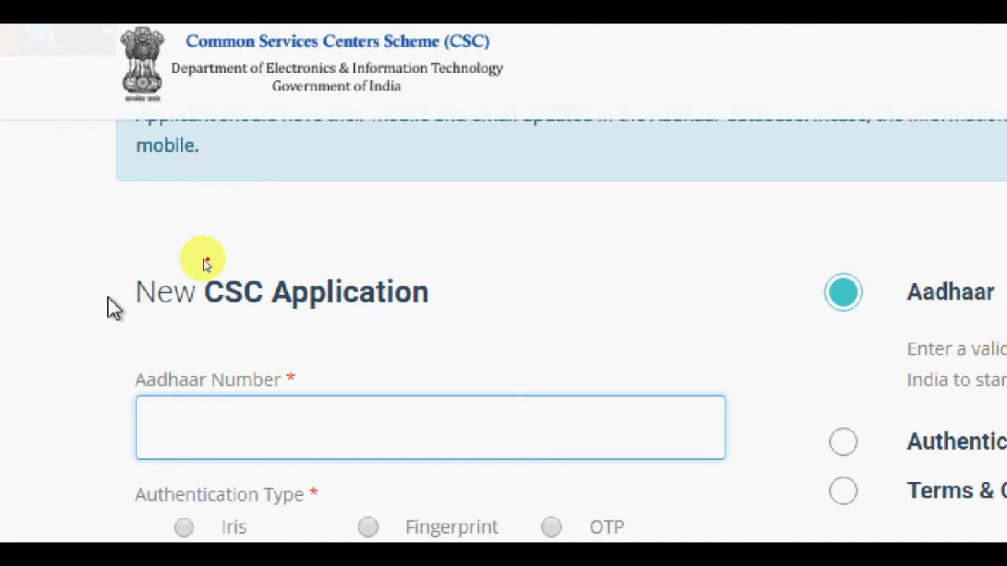
pyautogui.moveTo(125, 259)
pyautogui.mouseDown()
pyautogui.moveTo(202, 330)
pyautogui.moveTo(447, 334)
pyautogui.mouseUp()
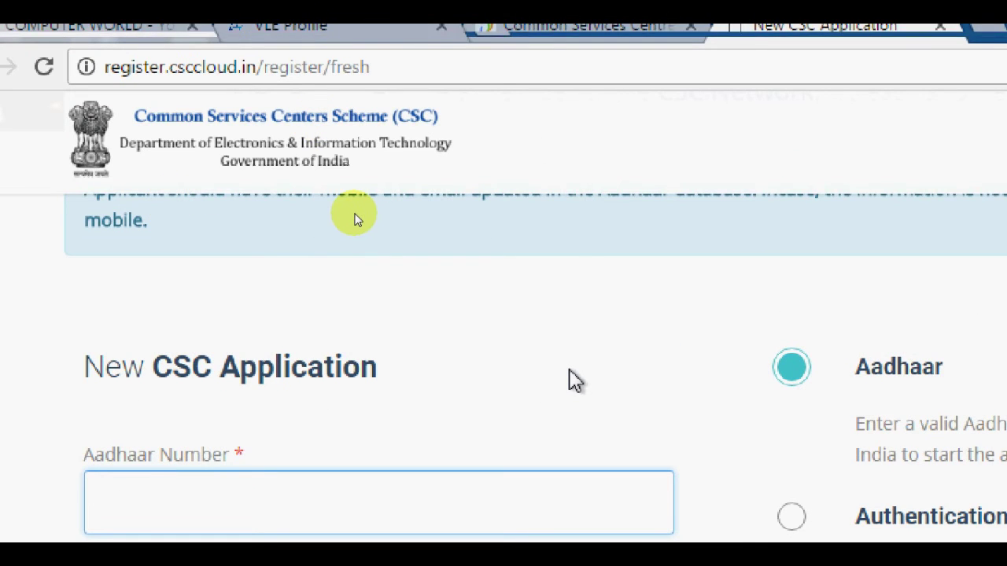
pyautogui.scroll(2, 306, 415)
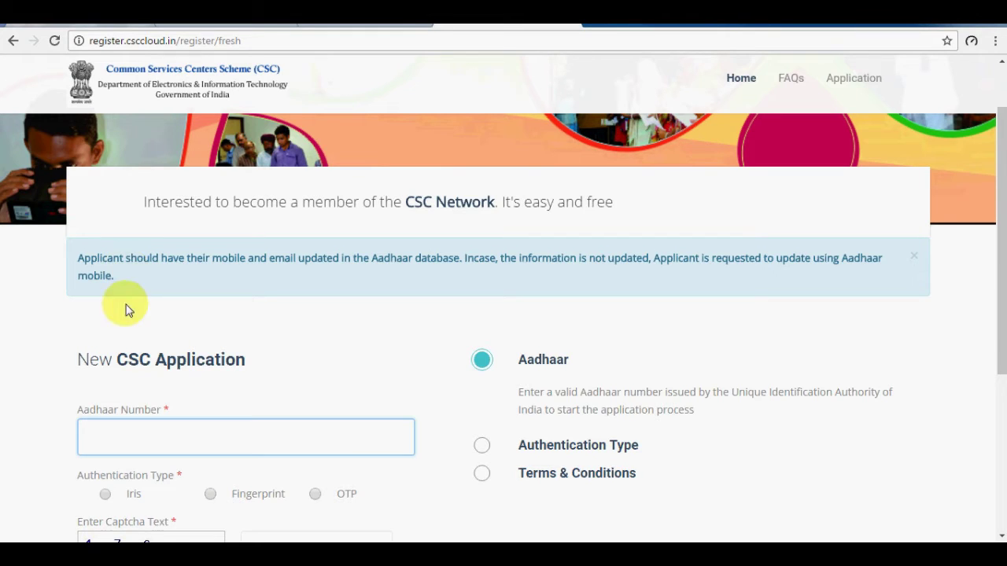
# Choose OTP authentication, enter an Aadhaar number, and move to the captcha box.
pyautogui.scroll(-1, 265, 385)
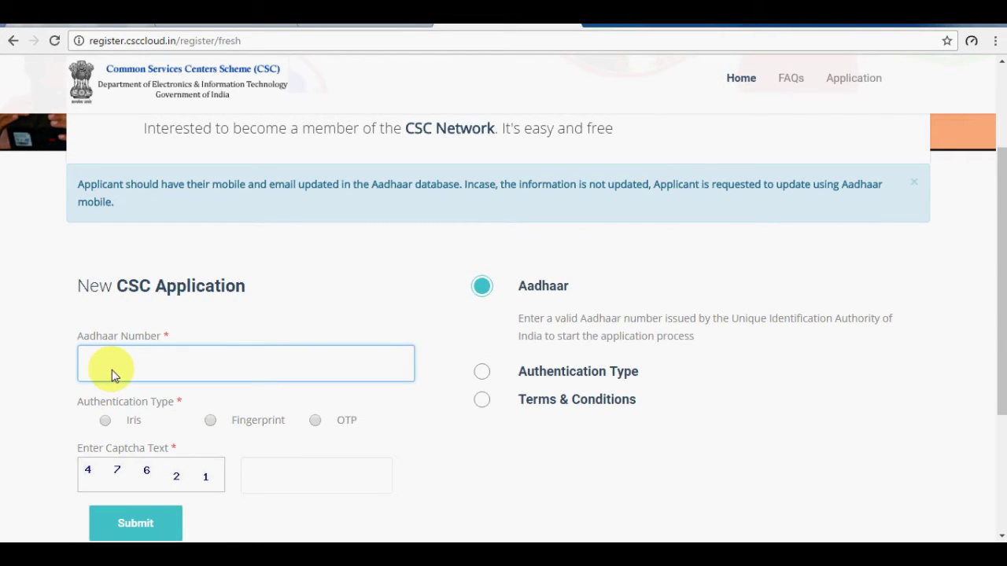
pyautogui.scroll(-1, 331, 438)
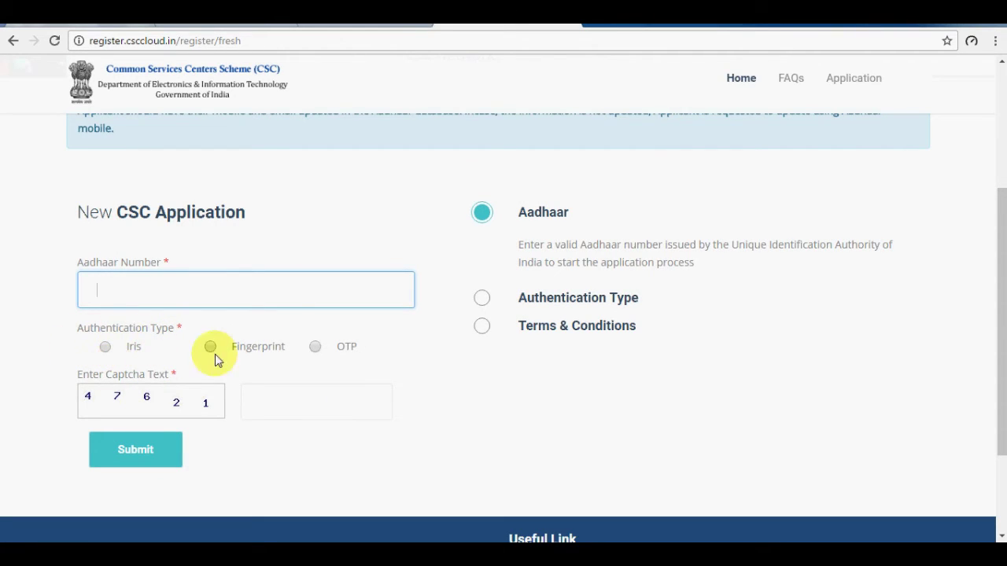
pyautogui.click(316, 348)
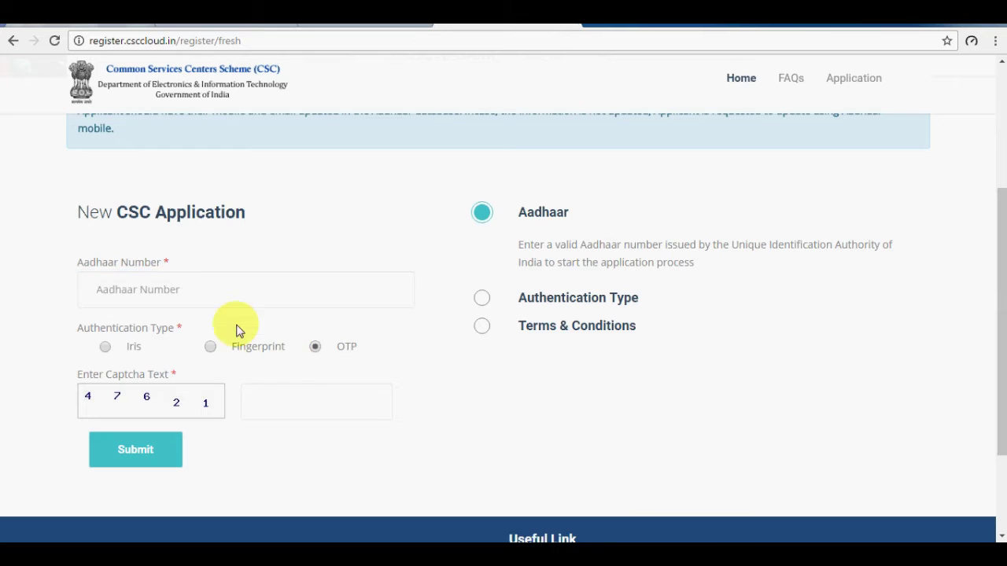
pyautogui.click(193, 304)
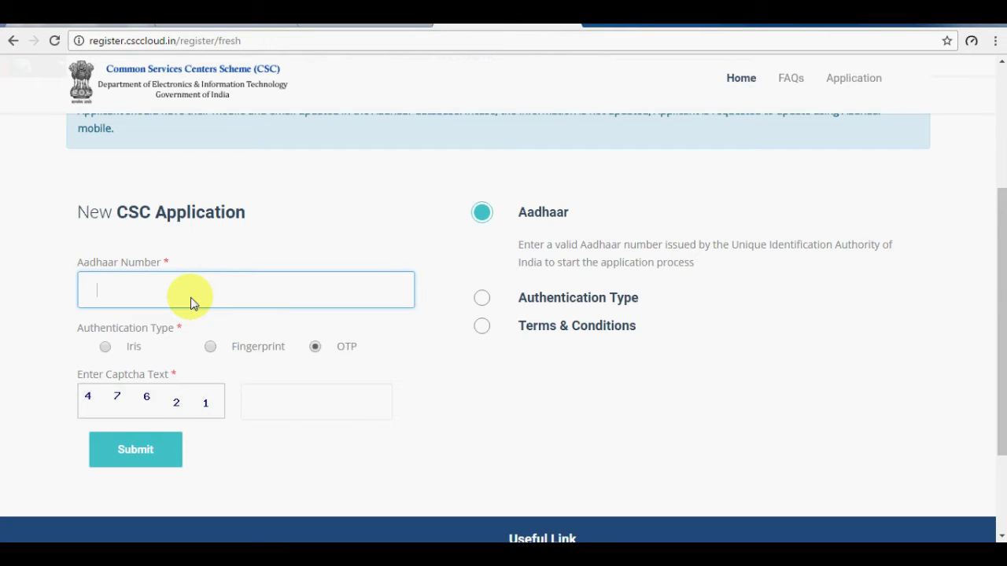
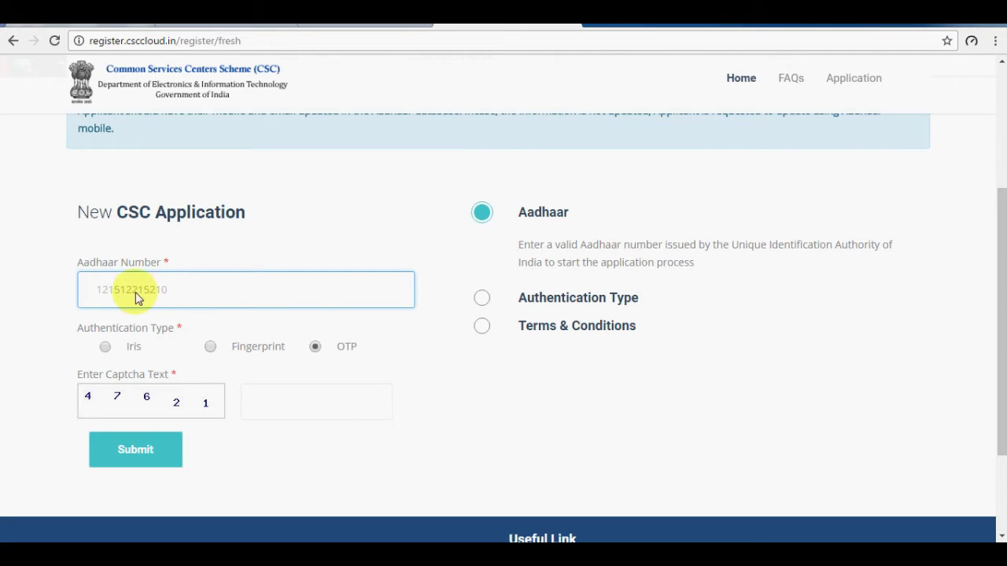
pyautogui.click(299, 407)
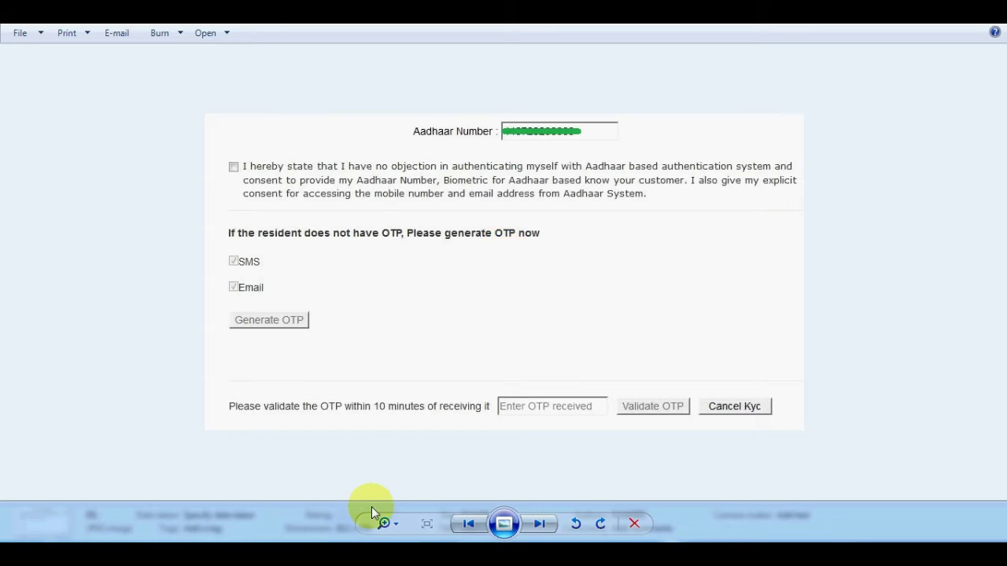
# Show the Aadhaar OTP page screenshot, mark the OTP box and Validate OTP, then clear the marks.
pyautogui.click(203, 533)
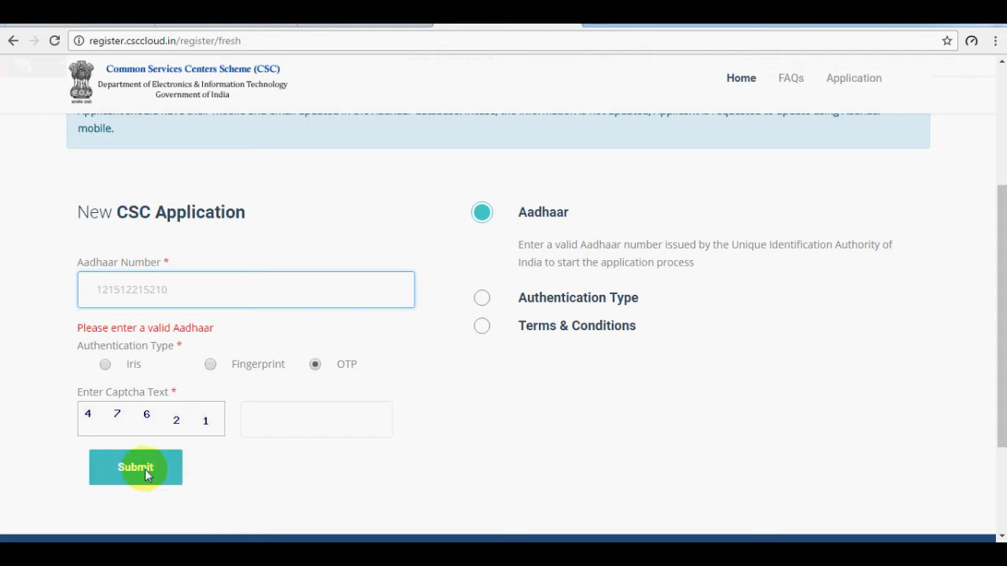
pyautogui.click(368, 535)
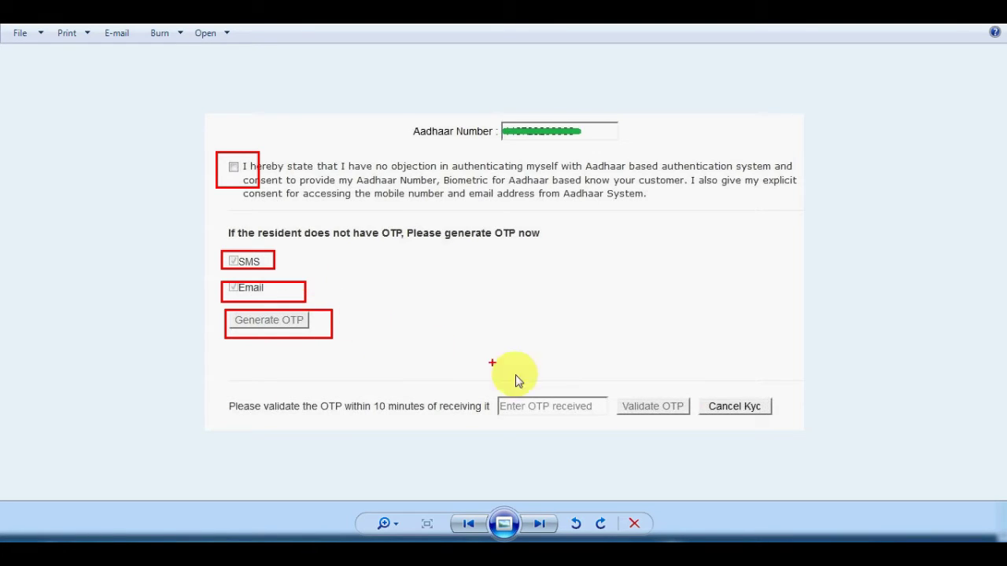
pyautogui.moveTo(518, 429)
pyautogui.mouseDown()
pyautogui.moveTo(603, 406)
pyautogui.moveTo(503, 398)
pyautogui.mouseUp()
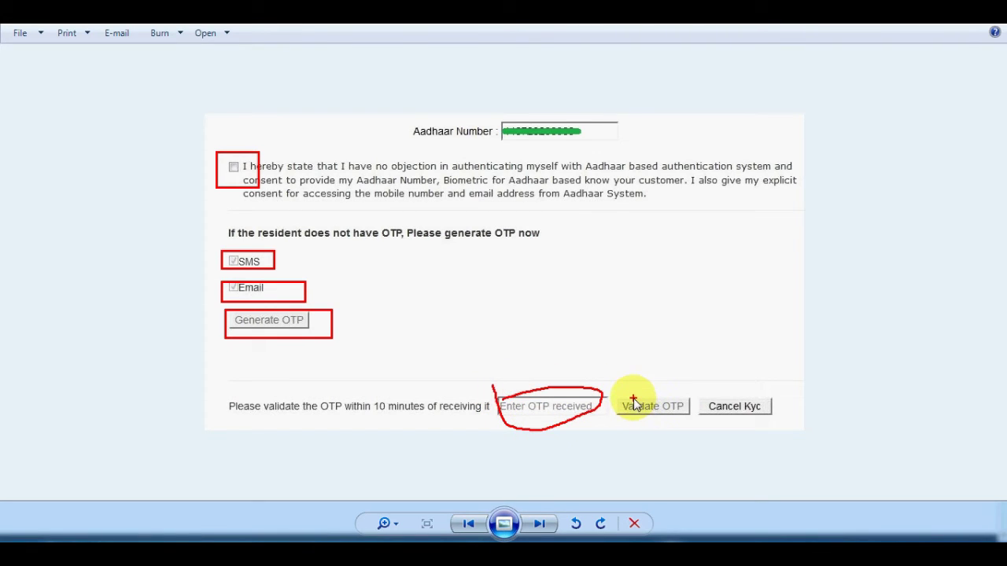
pyautogui.moveTo(690, 391)
pyautogui.mouseDown()
pyautogui.moveTo(618, 398)
pyautogui.moveTo(658, 427)
pyautogui.moveTo(692, 425)
pyautogui.mouseUp()
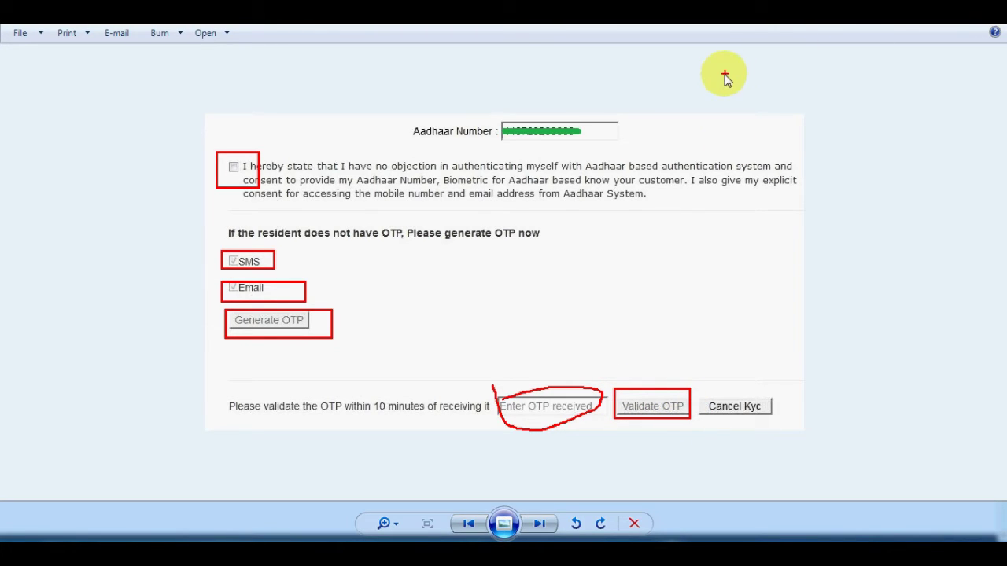
pyautogui.press('Escape')
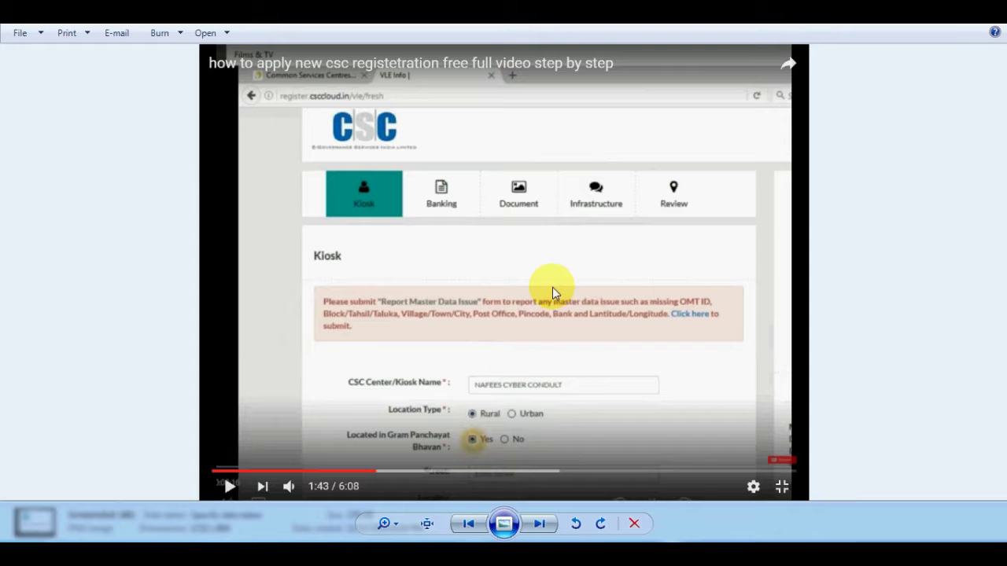
pyautogui.scroll(3, 552, 287)
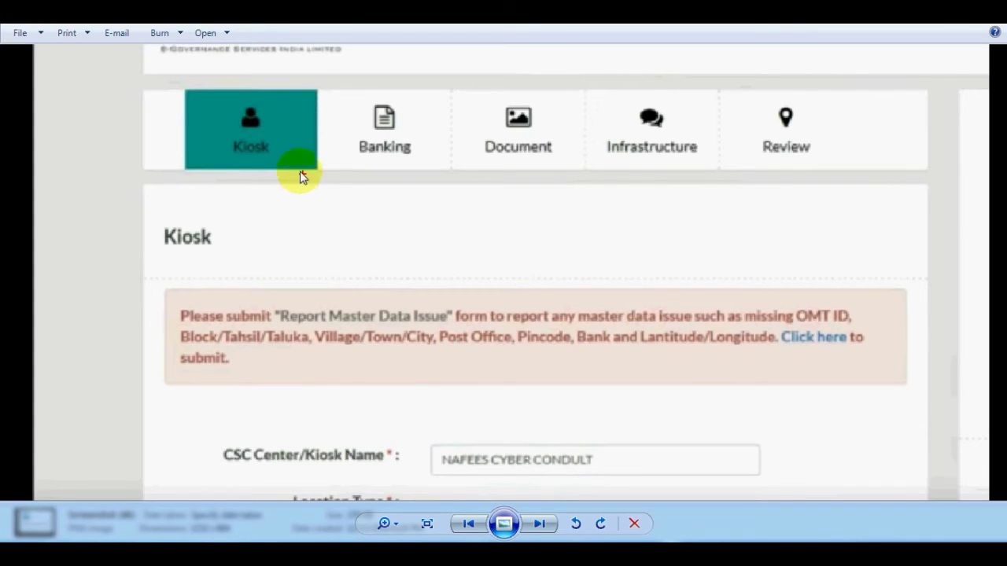
# Outline the Kiosk, Banking, Document and Infrastructure stages on the progress bar.
pyautogui.moveTo(185, 87)
pyautogui.mouseDown()
pyautogui.moveTo(205, 151)
pyautogui.moveTo(317, 167)
pyautogui.mouseUp()
pyautogui.moveTo(338, 79)
pyautogui.mouseDown()
pyautogui.moveTo(343, 140)
pyautogui.moveTo(414, 167)
pyautogui.mouseUp()
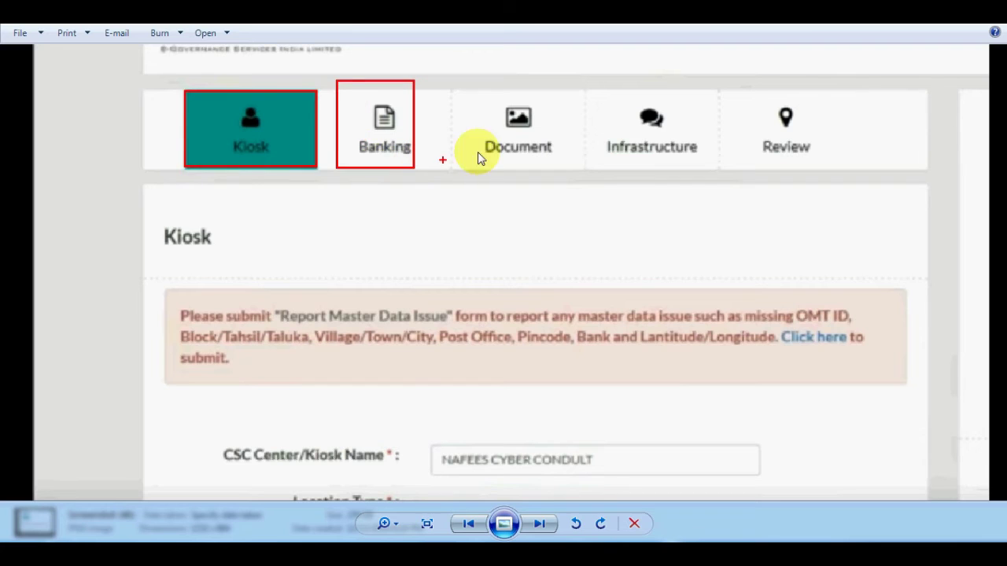
pyautogui.moveTo(490, 89)
pyautogui.mouseDown()
pyautogui.moveTo(492, 129)
pyautogui.moveTo(559, 171)
pyautogui.mouseUp()
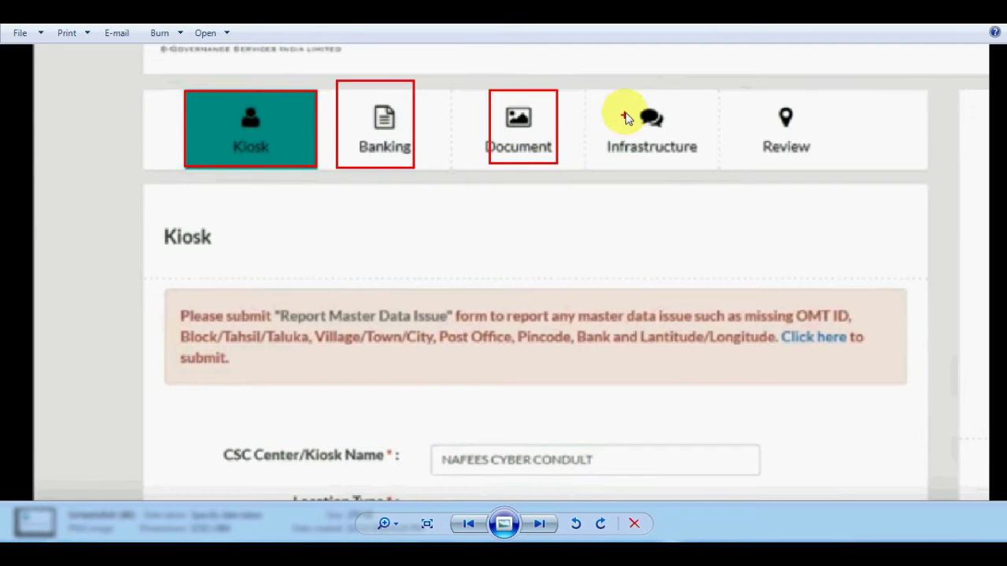
pyautogui.moveTo(604, 86)
pyautogui.mouseDown()
pyautogui.moveTo(636, 163)
pyautogui.moveTo(705, 172)
pyautogui.moveTo(729, 147)
pyautogui.mouseUp()
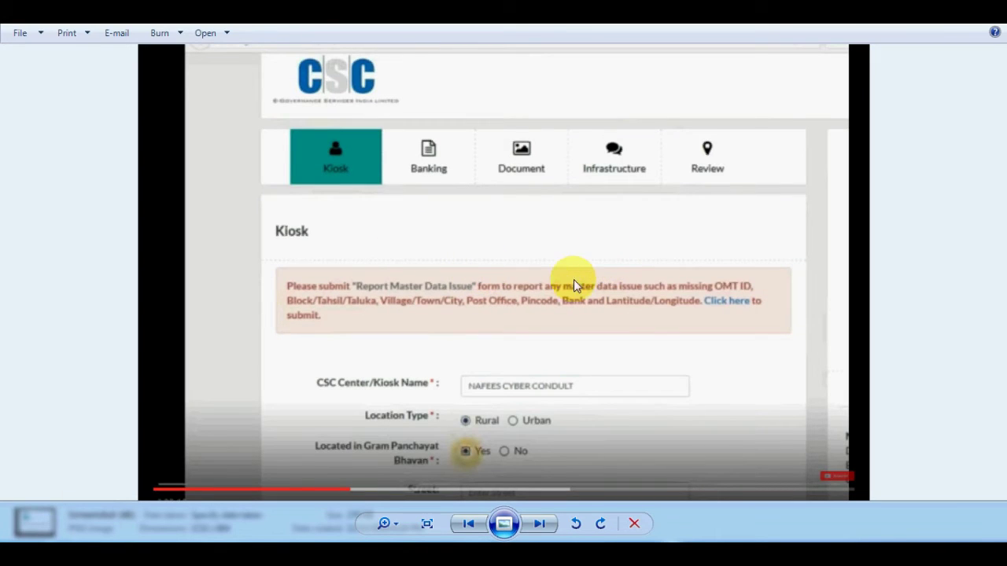
# Advance to the next screenshot and mark the Rural/Urban and Gram Panchayat Bhavan Yes/No options.
pyautogui.click(539, 524)
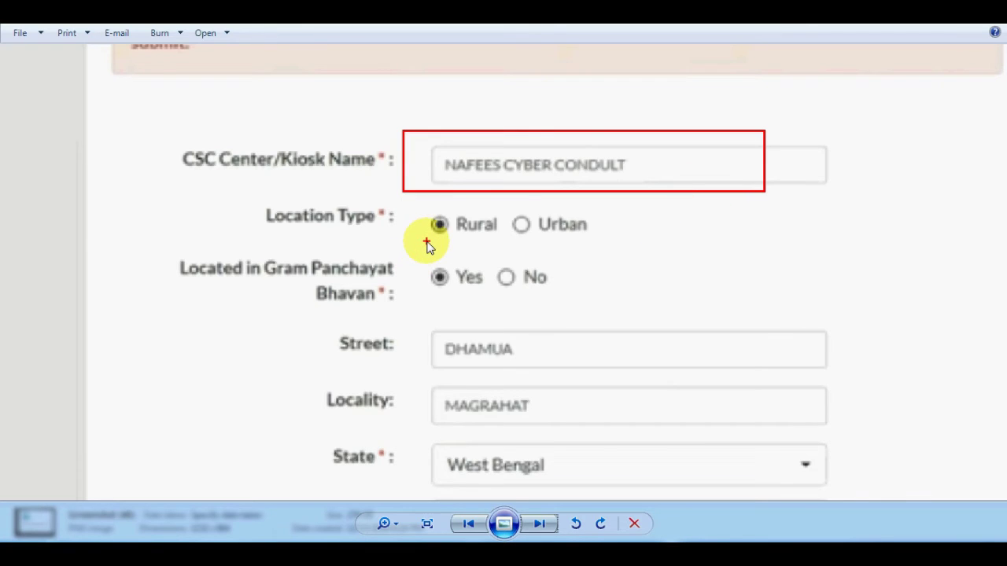
pyautogui.moveTo(429, 209)
pyautogui.mouseDown()
pyautogui.moveTo(509, 254)
pyautogui.moveTo(465, 207)
pyautogui.moveTo(429, 217)
pyautogui.mouseUp()
pyautogui.moveTo(520, 210)
pyautogui.mouseDown()
pyautogui.moveTo(534, 234)
pyautogui.moveTo(600, 240)
pyautogui.mouseUp()
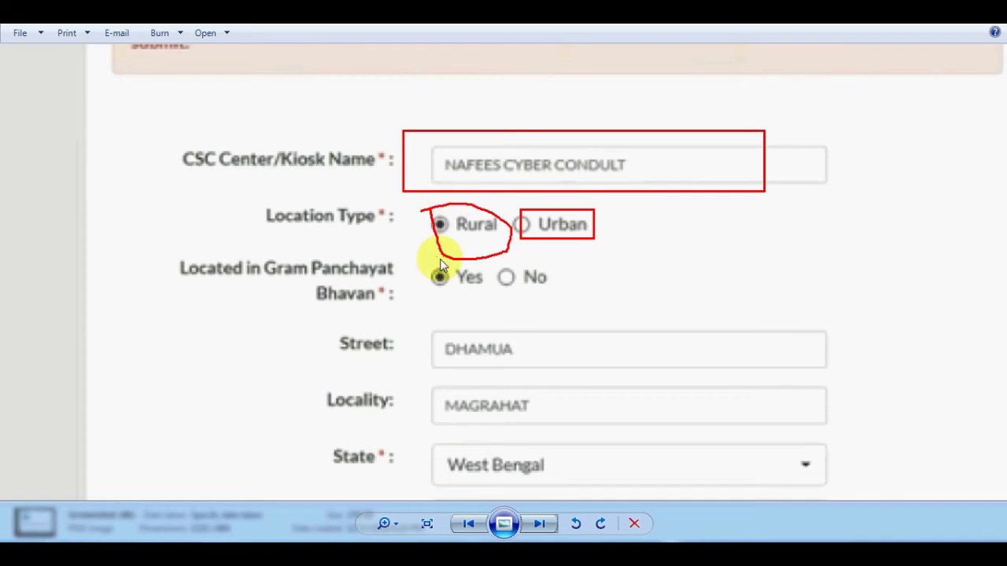
pyautogui.moveTo(424, 257)
pyautogui.mouseDown()
pyautogui.moveTo(445, 295)
pyautogui.moveTo(488, 297)
pyautogui.mouseUp()
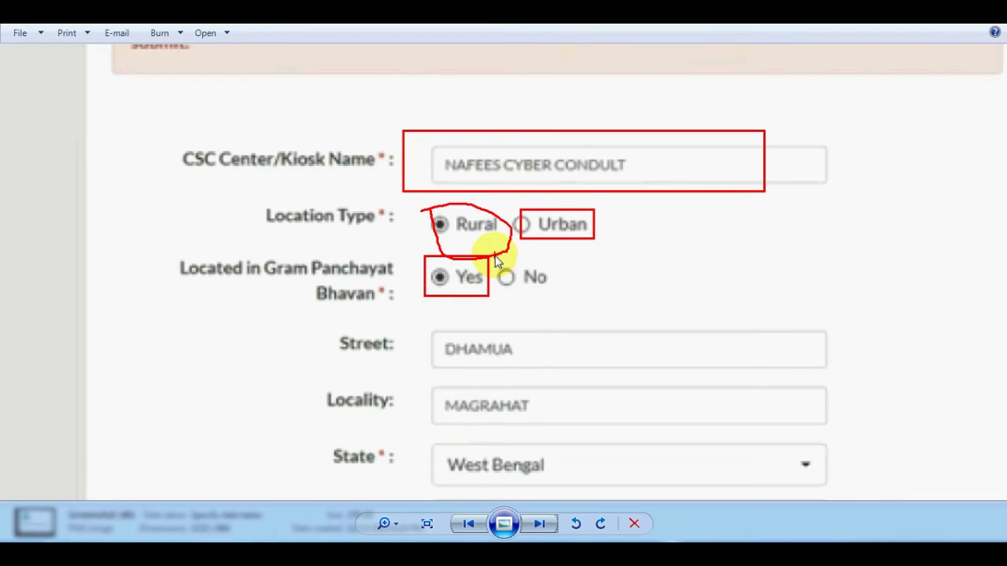
pyautogui.moveTo(495, 257)
pyautogui.mouseDown()
pyautogui.moveTo(561, 299)
pyautogui.moveTo(581, 299)
pyautogui.mouseUp()
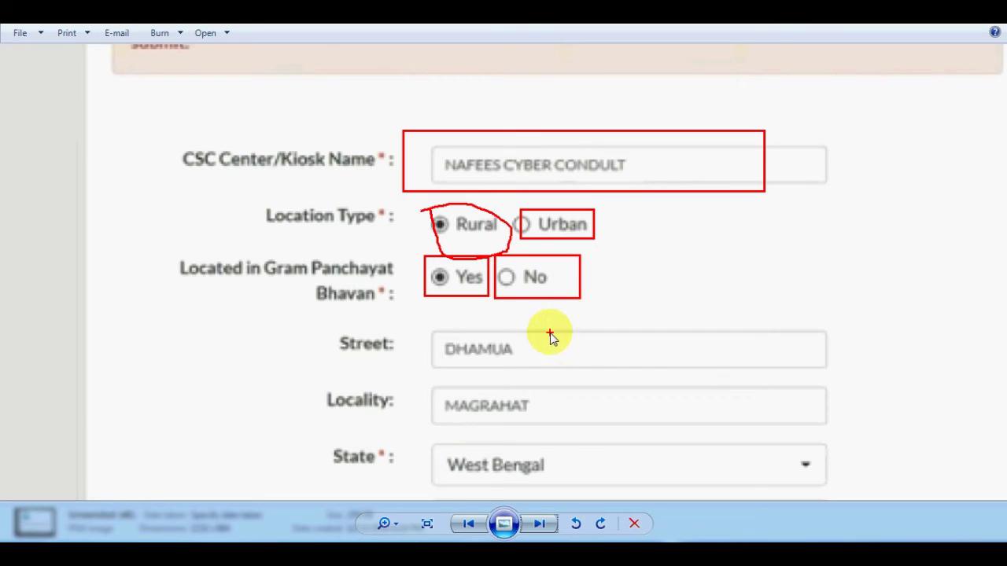
# Outline the Street, Locality and State (West Bengal) fields, then clear the annotations.
pyautogui.moveTo(424, 318)
pyautogui.mouseDown()
pyautogui.moveTo(495, 391)
pyautogui.moveTo(834, 378)
pyautogui.mouseUp()
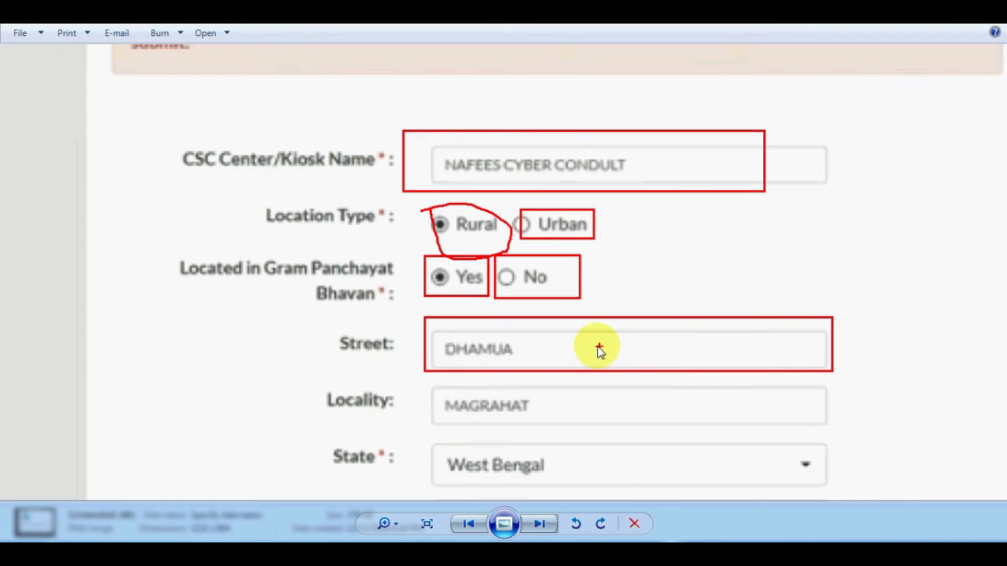
pyautogui.moveTo(421, 385)
pyautogui.mouseDown()
pyautogui.moveTo(660, 440)
pyautogui.moveTo(857, 440)
pyautogui.moveTo(864, 409)
pyautogui.mouseUp()
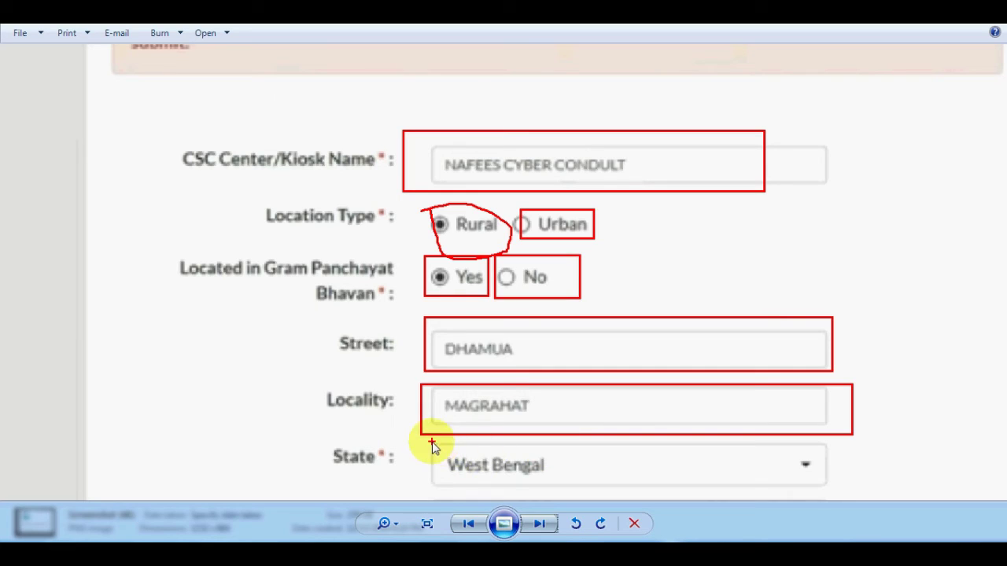
pyautogui.moveTo(435, 472)
pyautogui.mouseDown()
pyautogui.moveTo(758, 493)
pyautogui.moveTo(850, 477)
pyautogui.mouseUp()
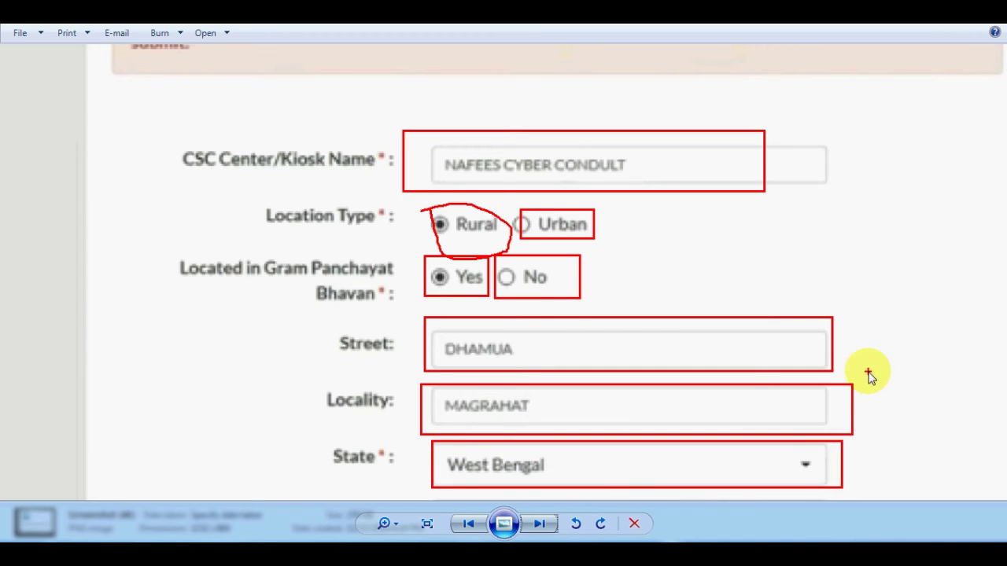
pyautogui.press('Escape')
pyautogui.scroll(-3, 302, 156)
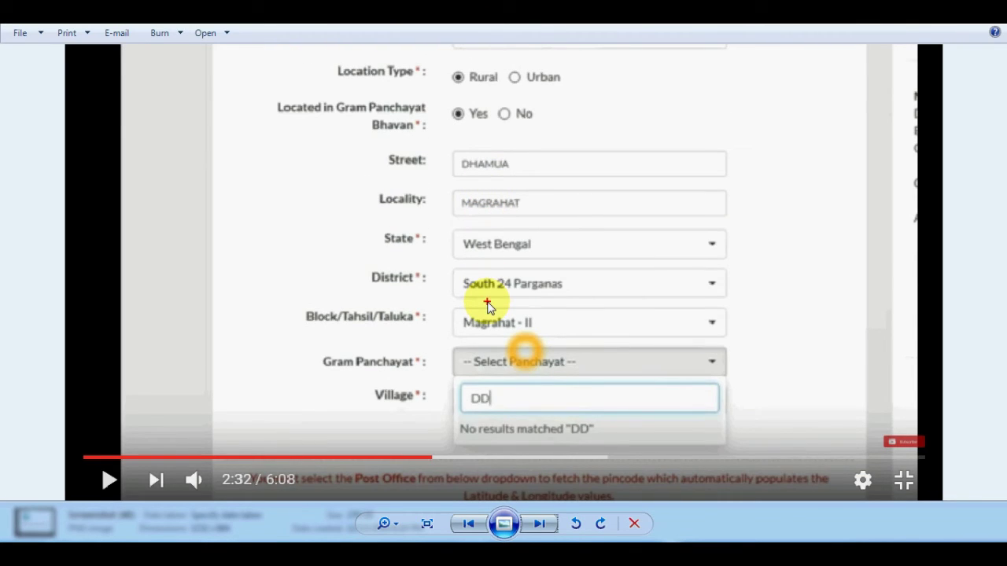
pyautogui.moveTo(427, 263)
pyautogui.mouseDown()
pyautogui.moveTo(630, 308)
pyautogui.moveTo(749, 304)
pyautogui.mouseUp()
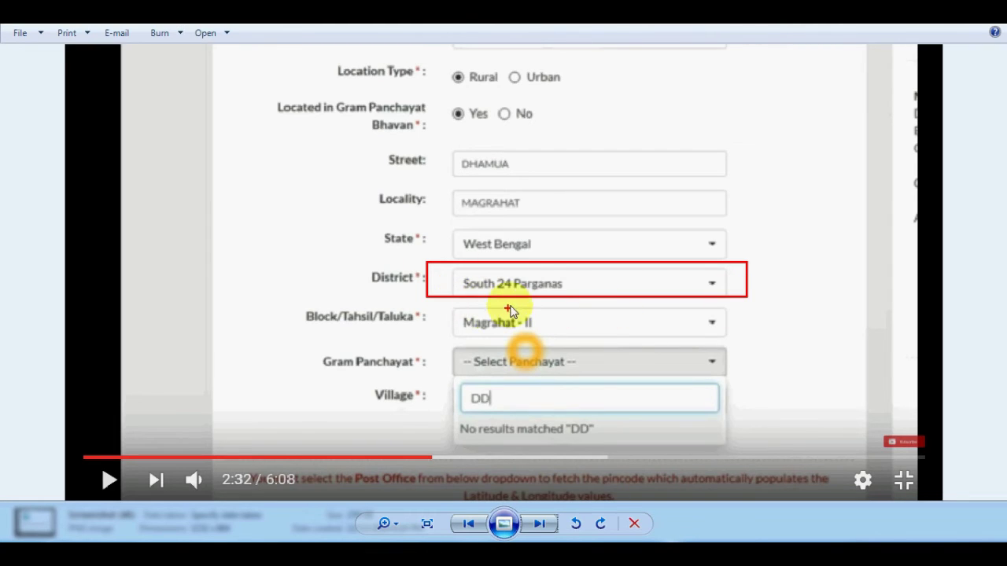
pyautogui.moveTo(449, 309)
pyautogui.mouseDown()
pyautogui.moveTo(457, 328)
pyautogui.moveTo(551, 344)
pyautogui.moveTo(743, 338)
pyautogui.mouseUp()
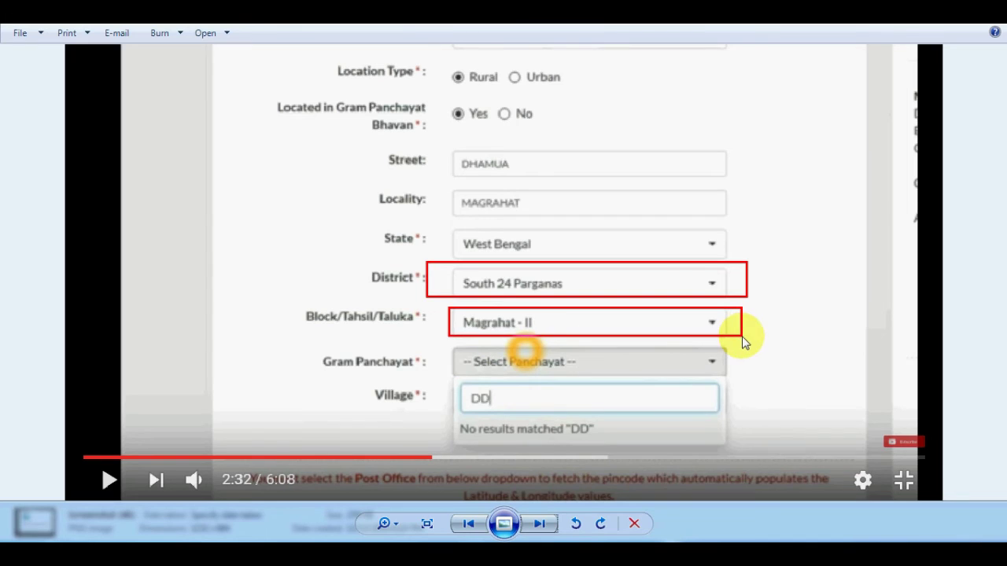
pyautogui.moveTo(440, 344)
pyautogui.mouseDown()
pyautogui.moveTo(591, 379)
pyautogui.moveTo(743, 385)
pyautogui.mouseUp()
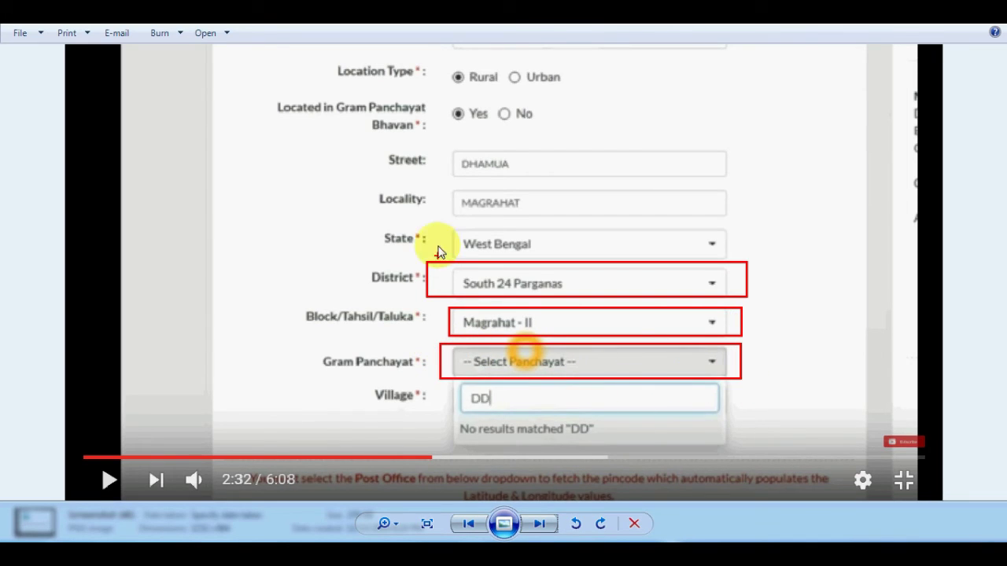
pyautogui.moveTo(484, 74); pyautogui.dragTo(488, 79)
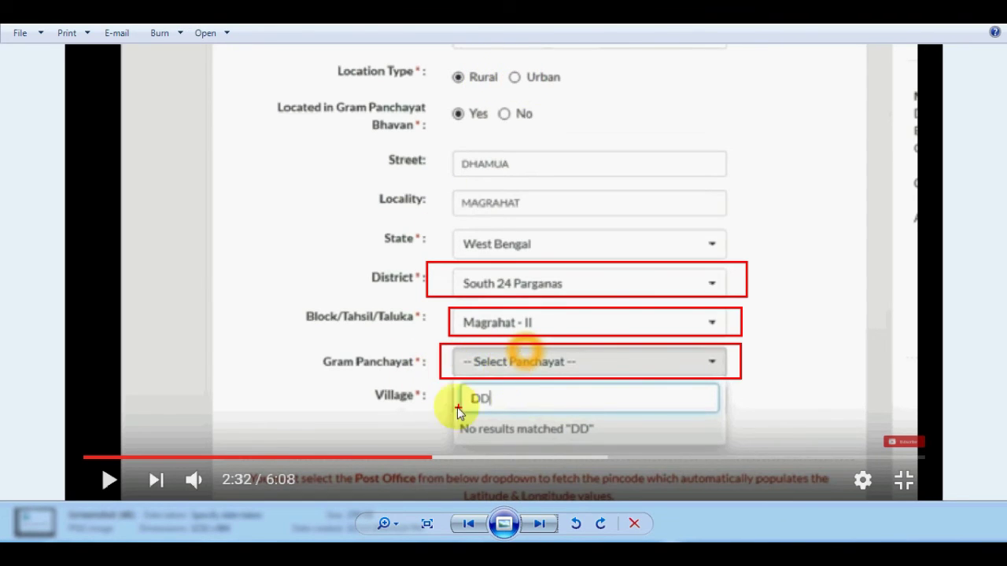
pyautogui.moveTo(447, 385)
pyautogui.mouseDown()
pyautogui.moveTo(463, 404)
pyautogui.moveTo(747, 421)
pyautogui.mouseUp()
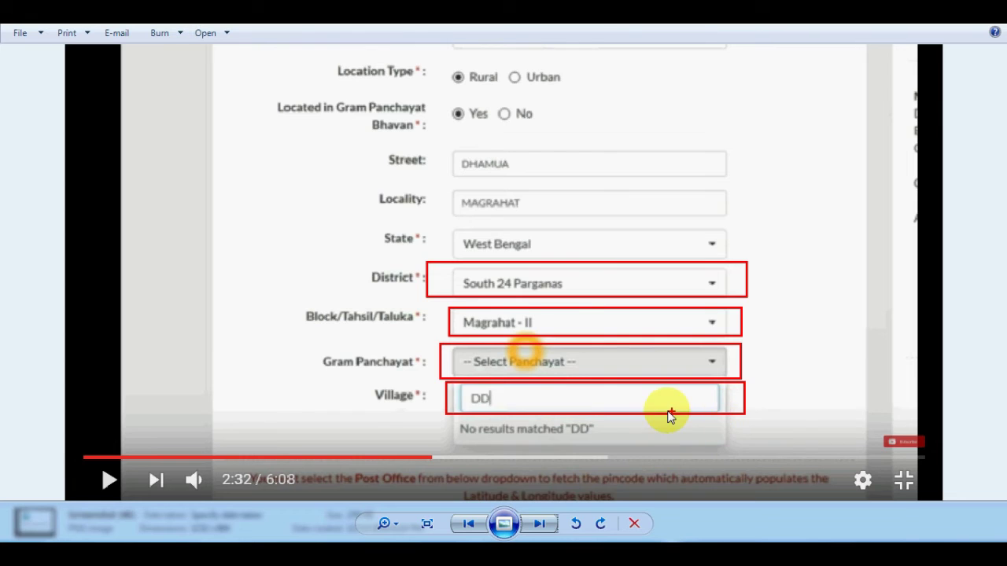
pyautogui.press('Escape')
pyautogui.scroll(-3, 405, 337)
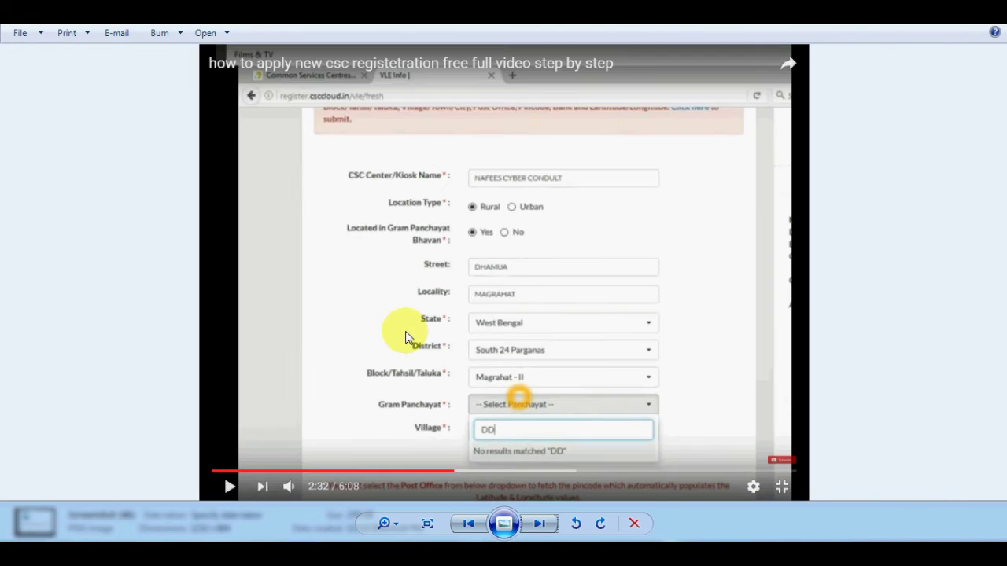
# Show the Post Office screenshot and outline the Post Office field and empty Pin Code box.
pyautogui.click(543, 523)
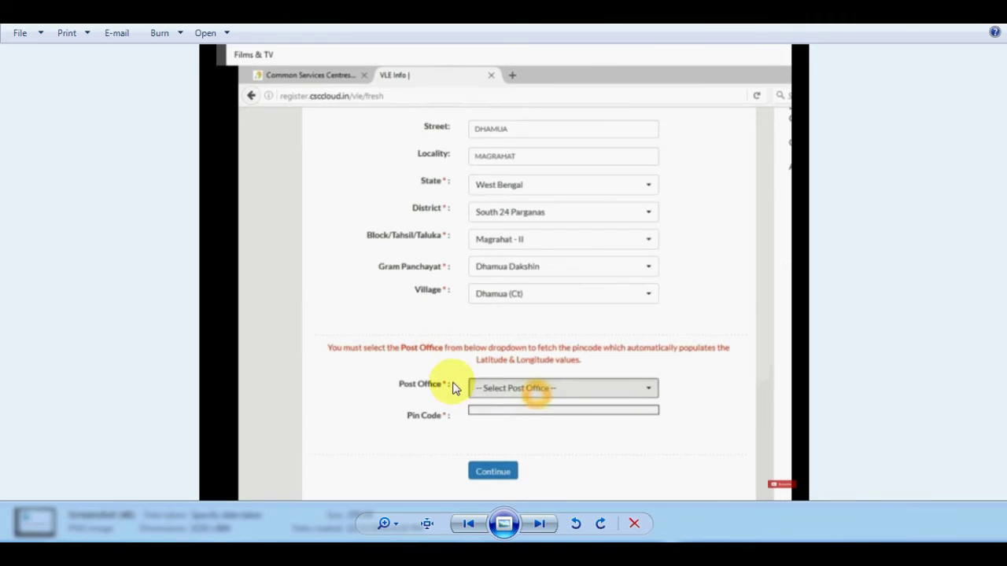
pyautogui.scroll(1, 450, 380)
pyautogui.scroll(3, 469, 356)
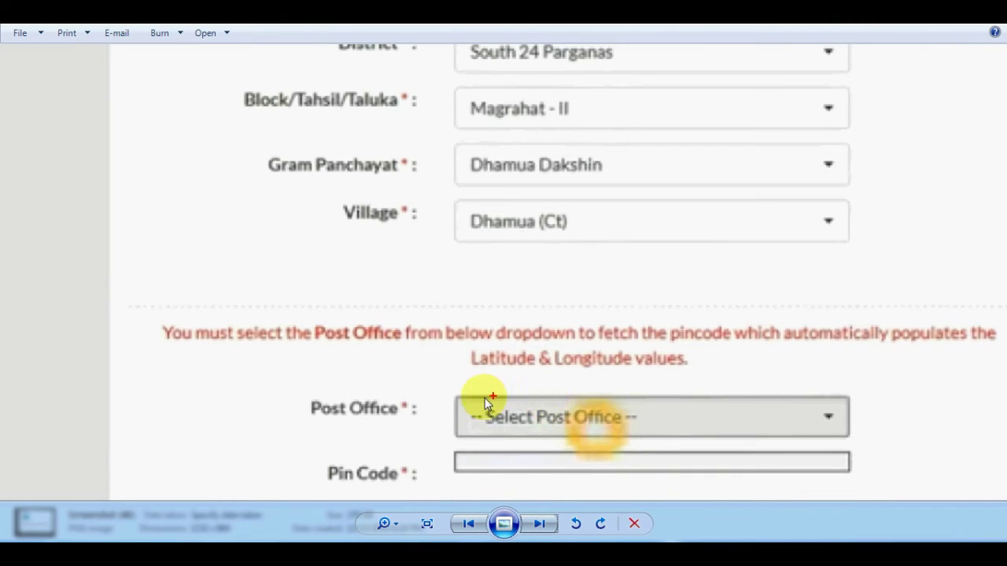
pyautogui.moveTo(439, 394)
pyautogui.mouseDown()
pyautogui.moveTo(735, 437)
pyautogui.moveTo(865, 439)
pyautogui.mouseUp()
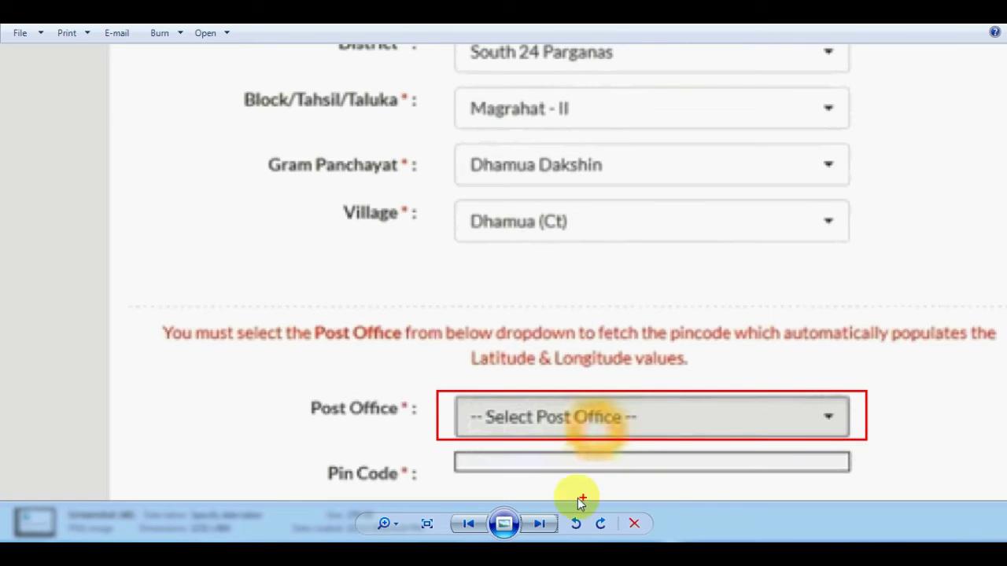
pyautogui.moveTo(450, 455)
pyautogui.mouseDown()
pyautogui.moveTo(496, 483)
pyautogui.moveTo(776, 483)
pyautogui.moveTo(866, 470)
pyautogui.mouseUp()
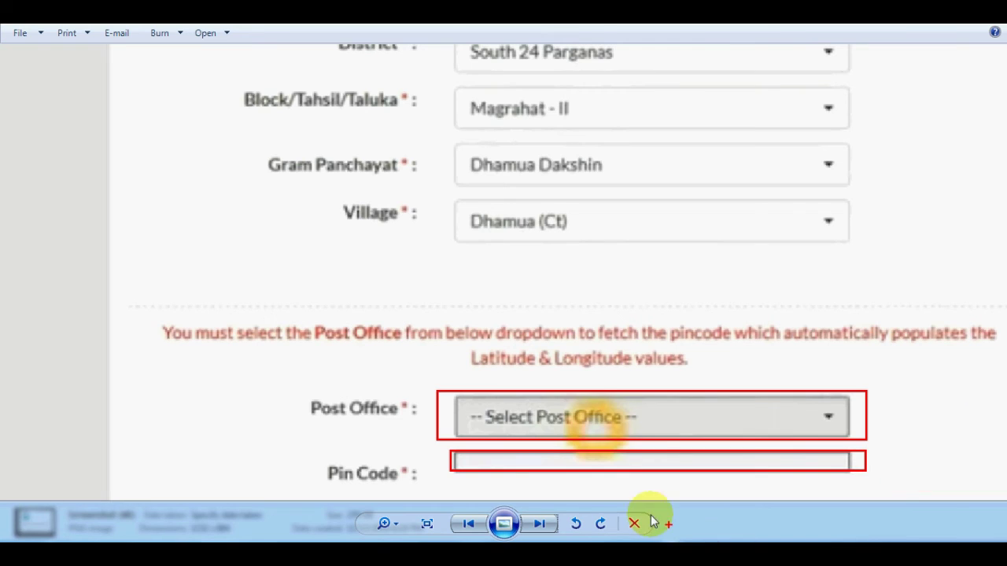
# Outline the form's Continue step, remove the mark, and advance to the next screenshot.
pyautogui.scroll(-3, 637, 412)
pyautogui.scroll(-1, 645, 459)
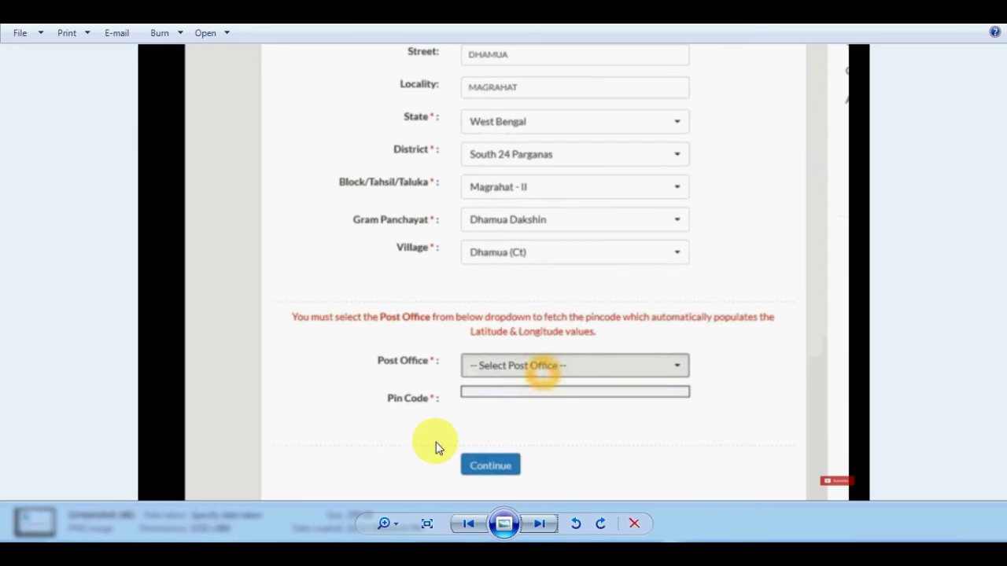
pyautogui.moveTo(434, 431); pyautogui.dragTo(569, 489)
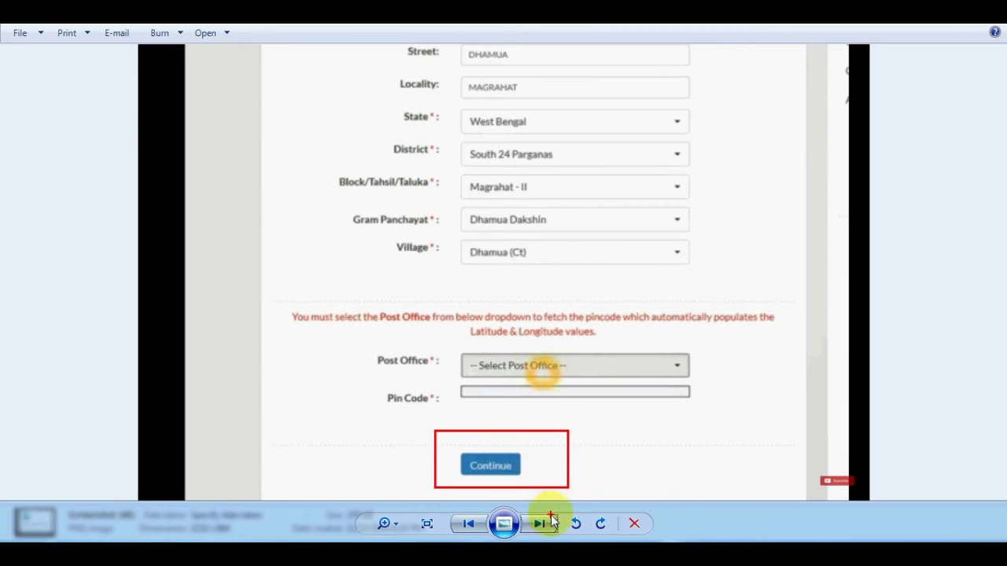
pyautogui.click(437, 441)
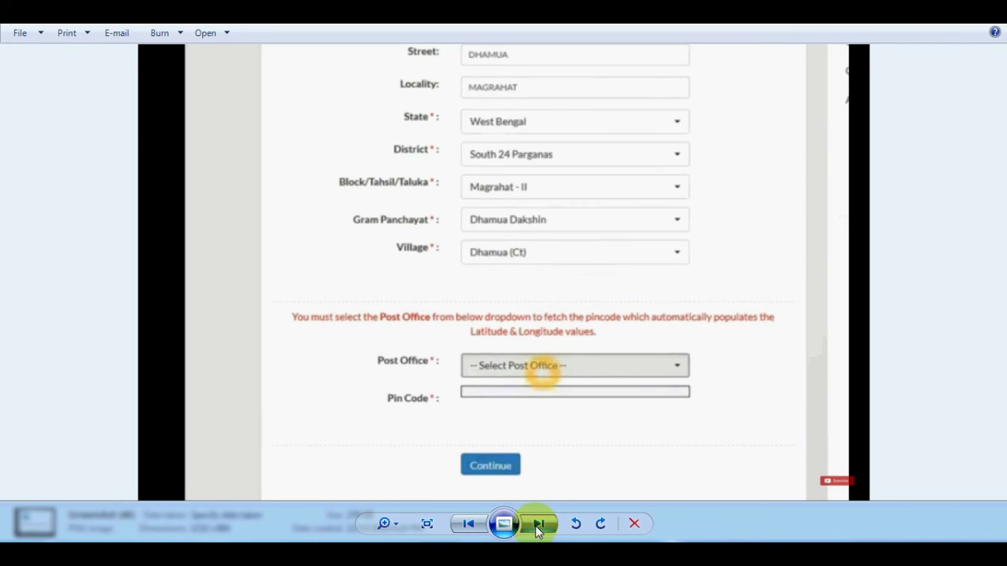
pyautogui.click(539, 525)
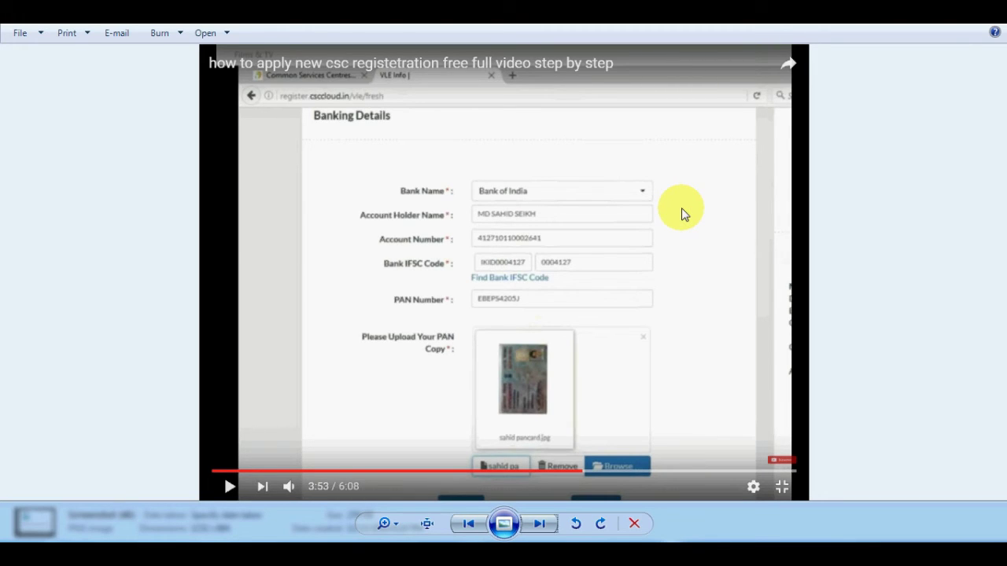
# Box the Bank of India, account, IFSC, Find IFSC link, PAN and PAN copy fields, then clear them.
pyautogui.moveTo(456, 170)
pyautogui.mouseDown()
pyautogui.moveTo(564, 209)
pyautogui.moveTo(679, 207)
pyautogui.mouseUp()
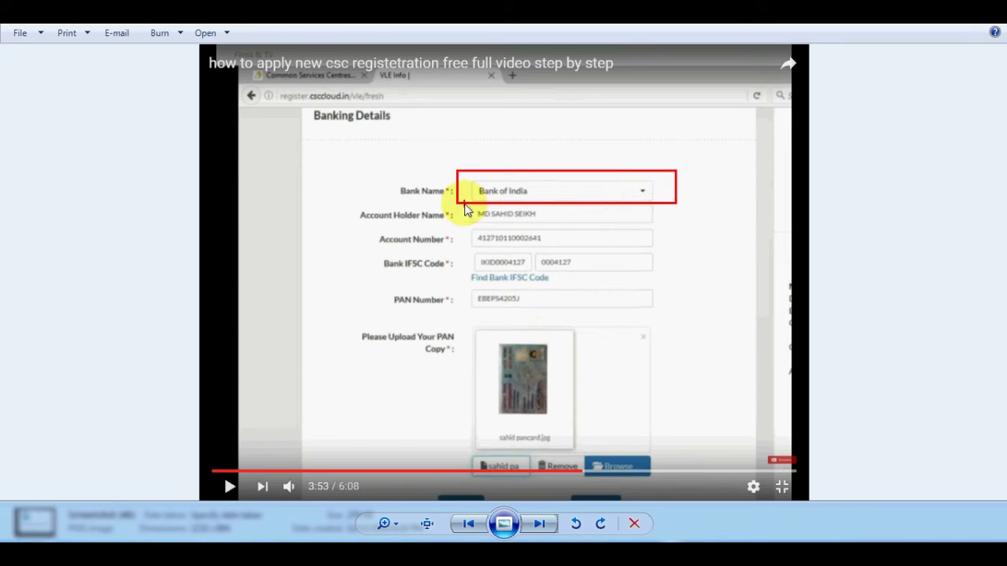
pyautogui.moveTo(465, 205)
pyautogui.mouseDown()
pyautogui.moveTo(498, 225)
pyautogui.moveTo(679, 227)
pyautogui.mouseUp()
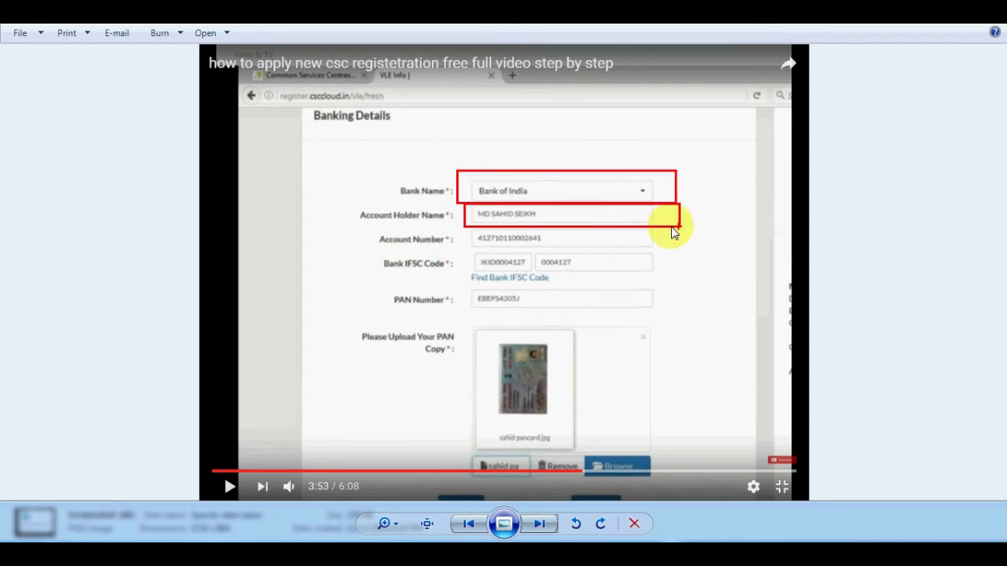
pyautogui.moveTo(462, 229)
pyautogui.mouseDown()
pyautogui.moveTo(506, 252)
pyautogui.moveTo(675, 251)
pyautogui.mouseUp()
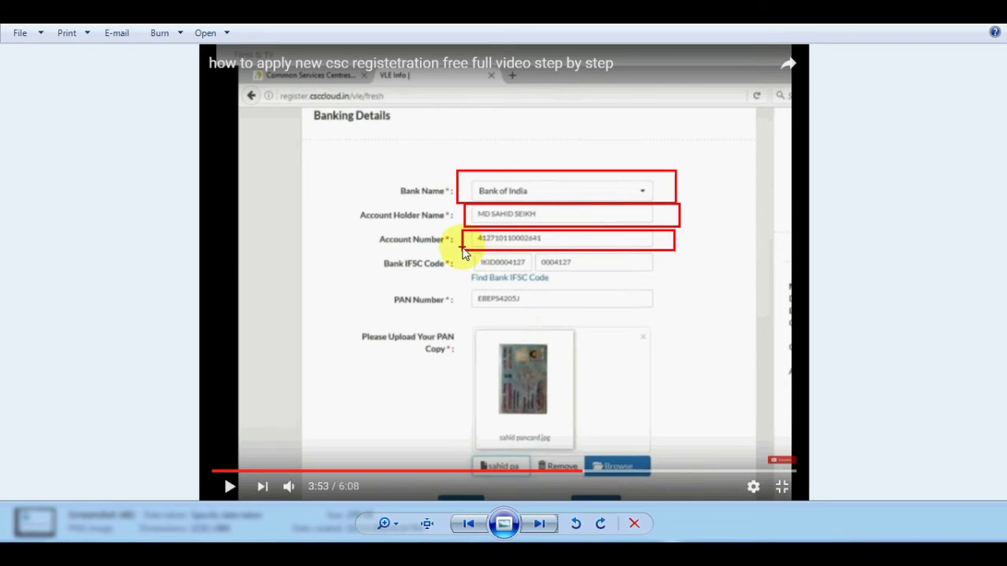
pyautogui.moveTo(463, 252)
pyautogui.mouseDown()
pyautogui.moveTo(461, 263)
pyautogui.moveTo(538, 273)
pyautogui.mouseUp()
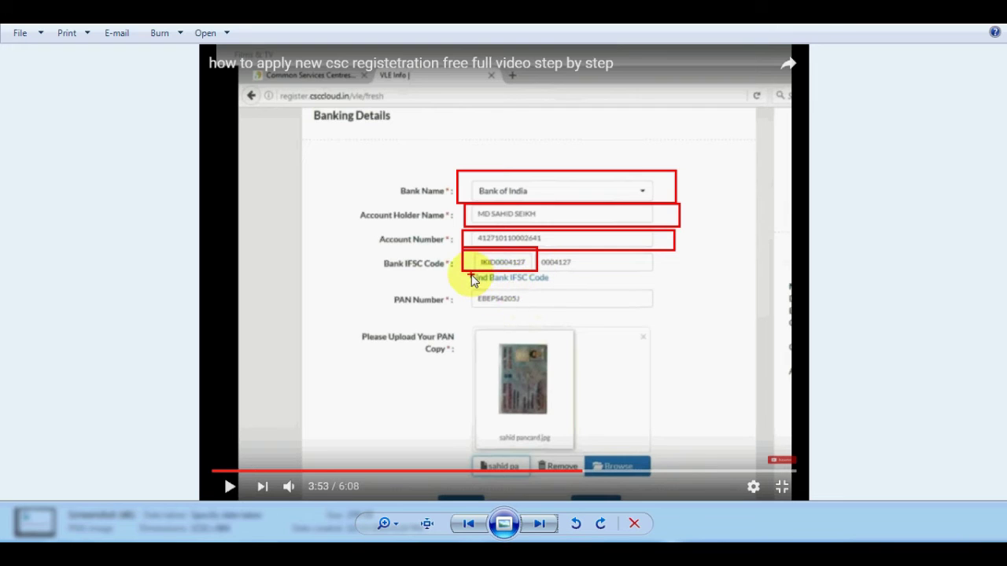
pyautogui.moveTo(471, 272)
pyautogui.mouseDown()
pyautogui.moveTo(478, 284)
pyautogui.moveTo(555, 285)
pyautogui.mouseUp()
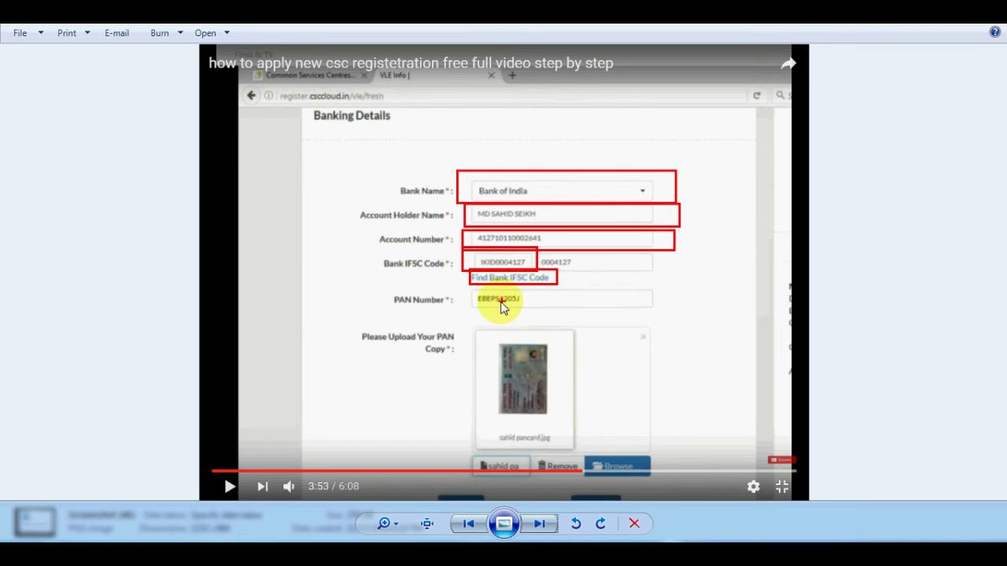
pyautogui.moveTo(467, 286)
pyautogui.mouseDown()
pyautogui.moveTo(567, 319)
pyautogui.moveTo(672, 315)
pyautogui.mouseUp()
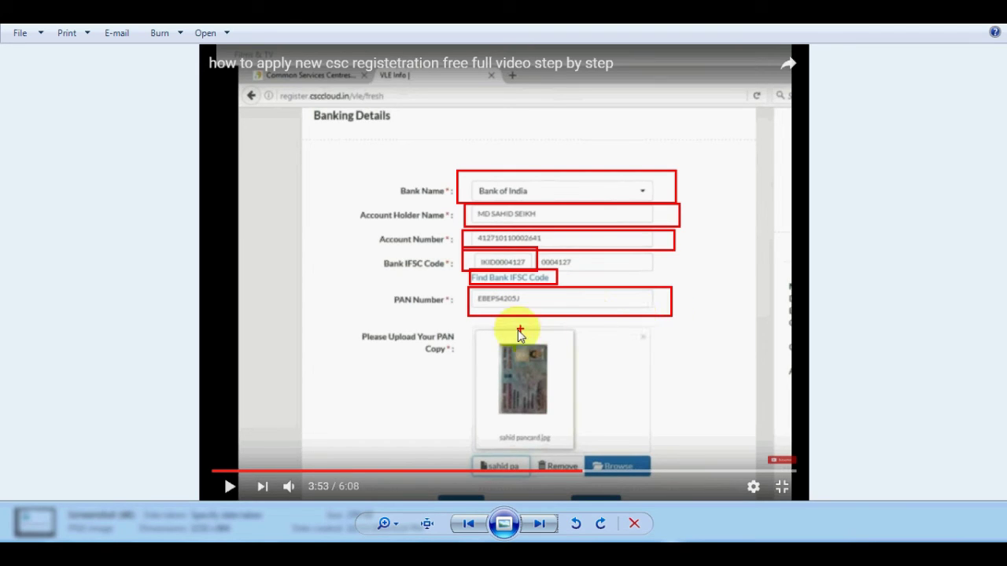
pyautogui.moveTo(468, 329)
pyautogui.mouseDown()
pyautogui.moveTo(518, 392)
pyautogui.moveTo(565, 424)
pyautogui.moveTo(568, 446)
pyautogui.mouseUp()
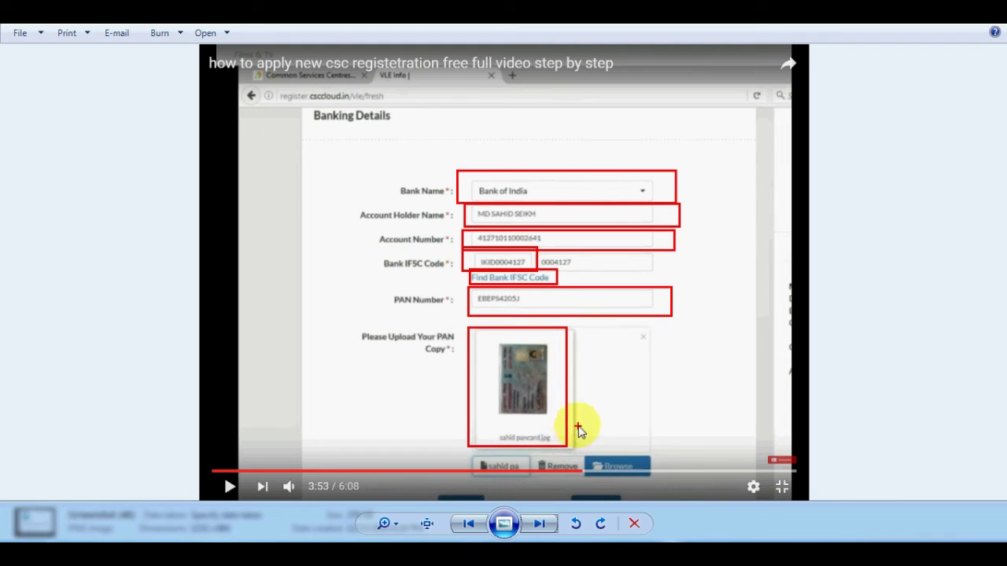
pyautogui.press('Escape')
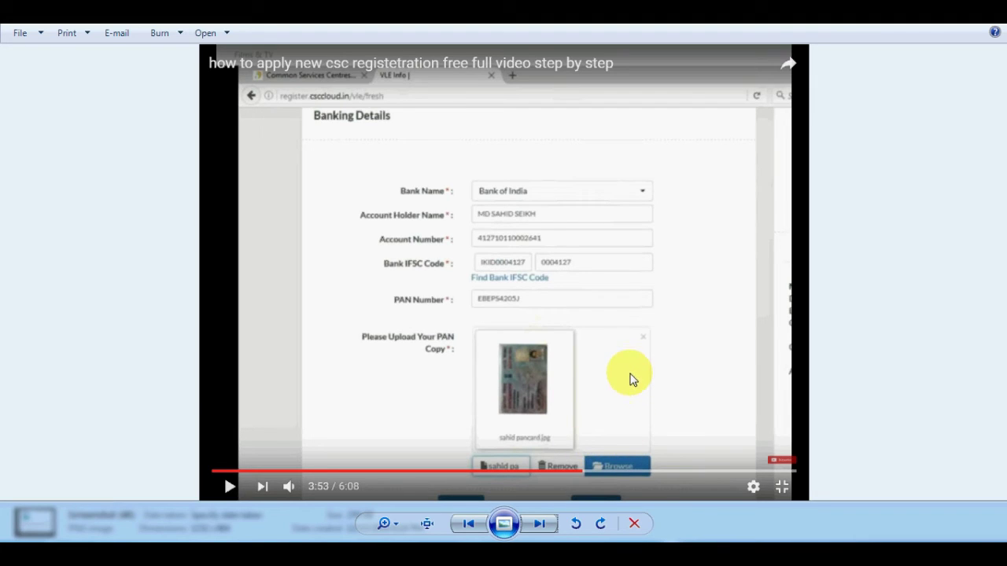
# Revisit the Document page screenshot, dismiss the low-battery warning, and advance to the location map.
pyautogui.click(539, 524)
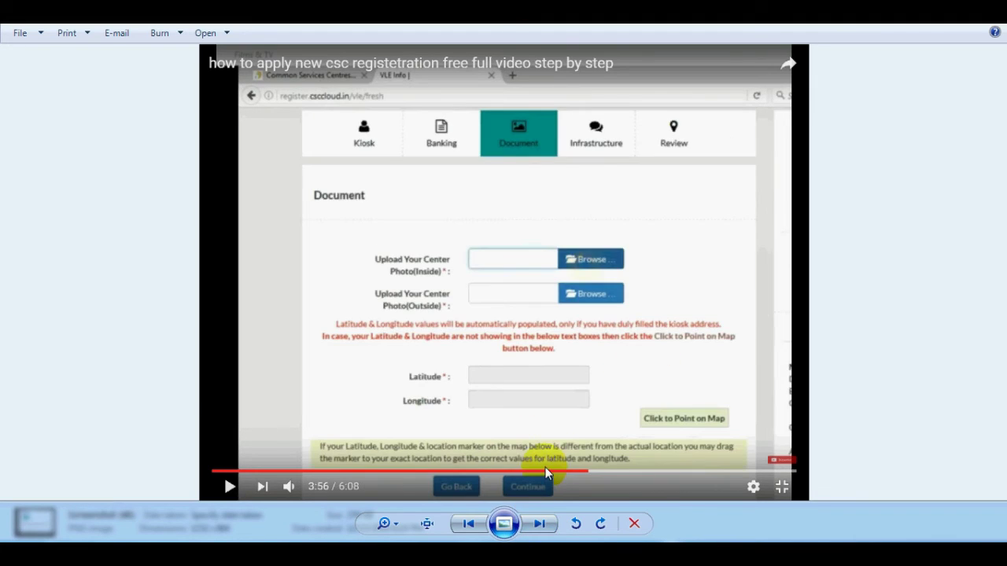
pyautogui.click(468, 524)
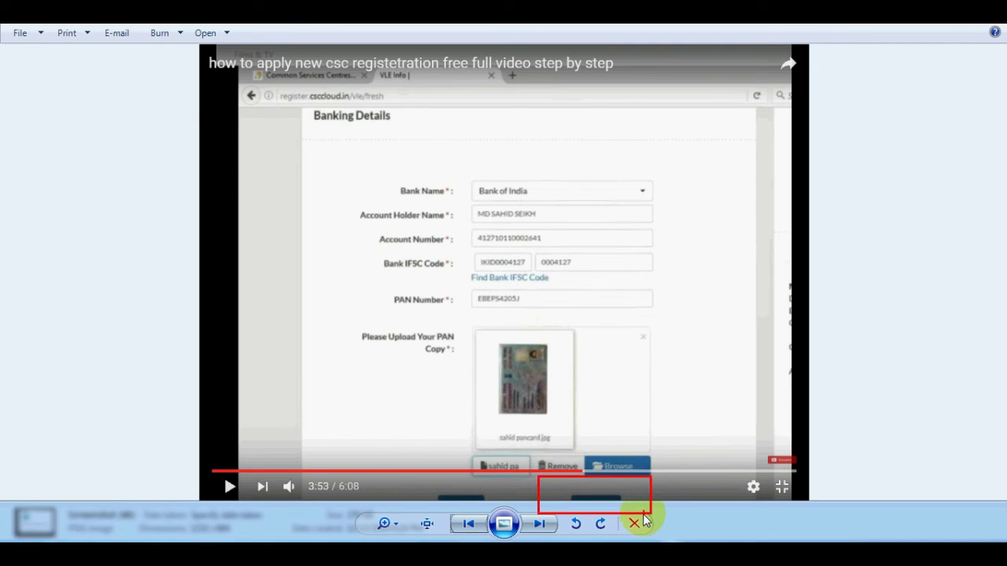
pyautogui.click(538, 524)
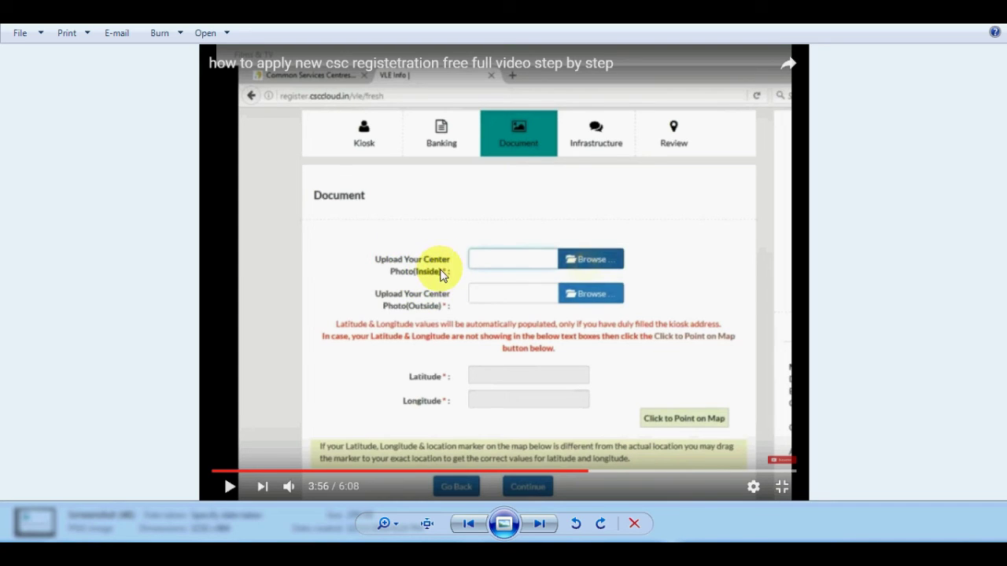
pyautogui.scroll(2, 452, 283)
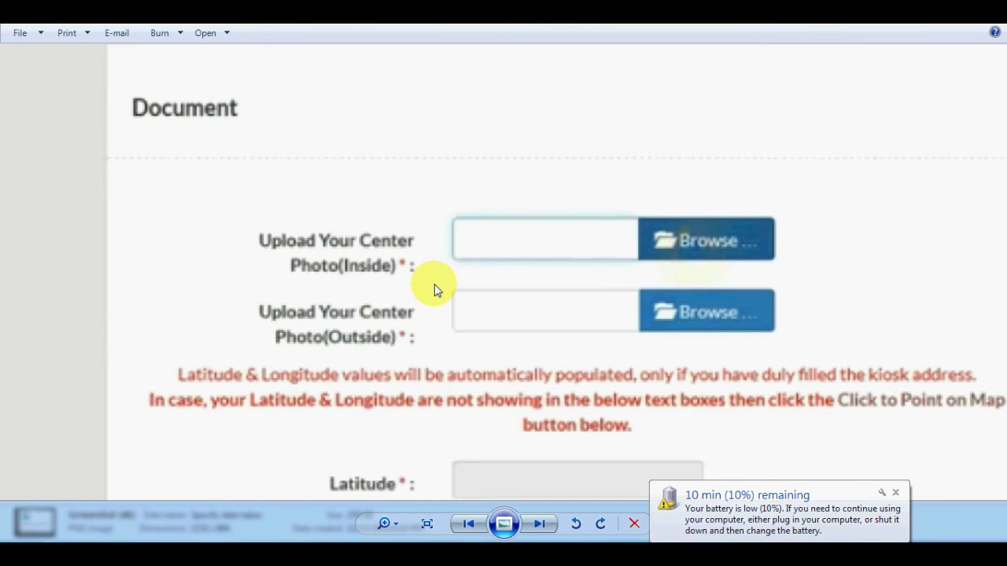
pyautogui.scroll(-2, 435, 284)
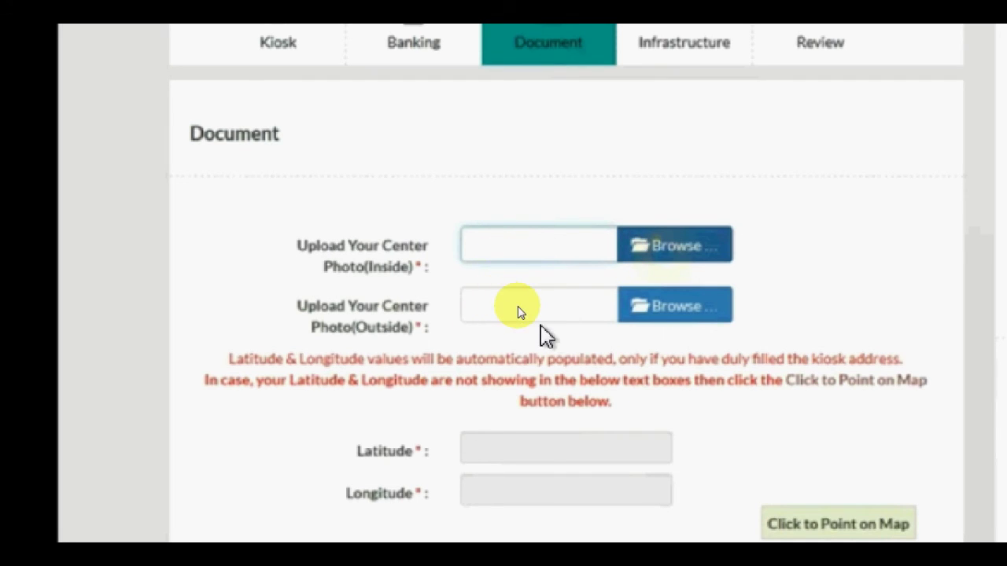
pyautogui.scroll(-3, 541, 359)
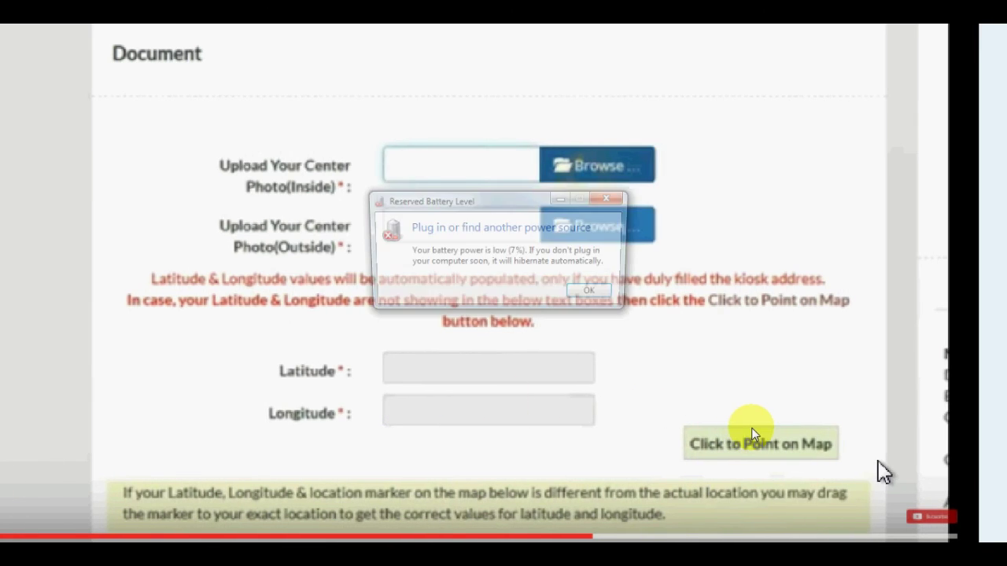
pyautogui.click(582, 227)
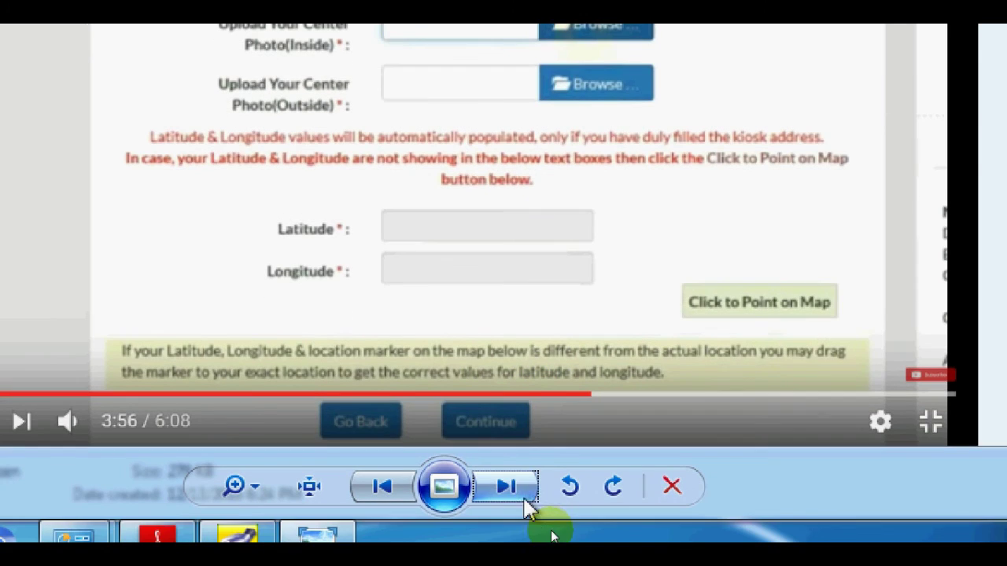
pyautogui.click(523, 495)
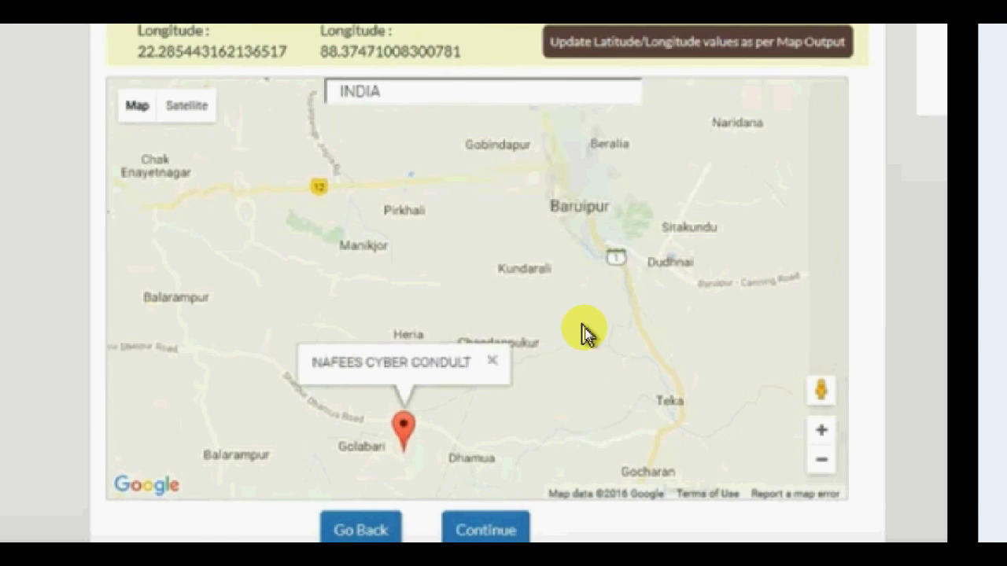
# Scroll the location map screenshot, then advance to the Infrastructure Details screenshot.
pyautogui.scroll(3, 601, 117)
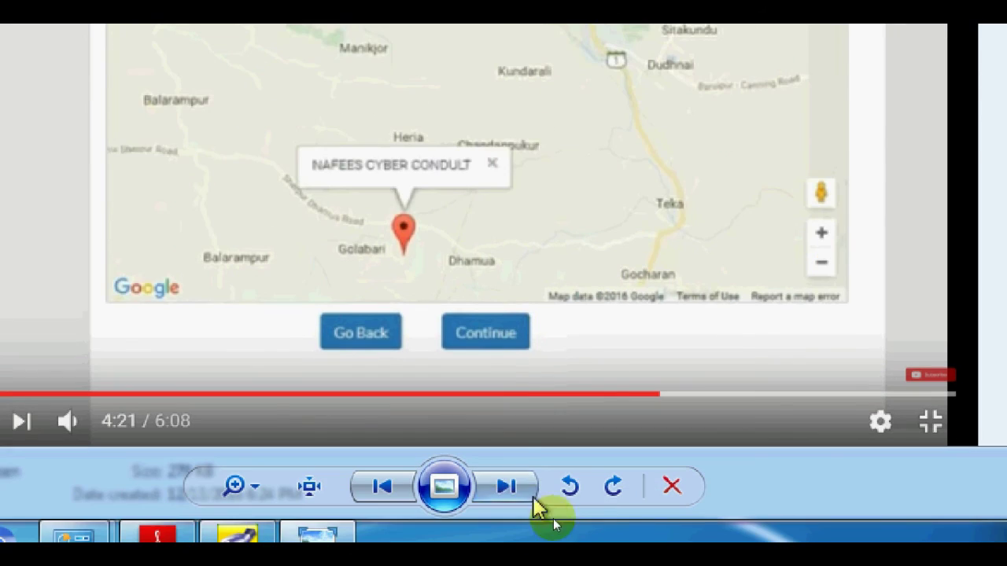
pyautogui.click(506, 488)
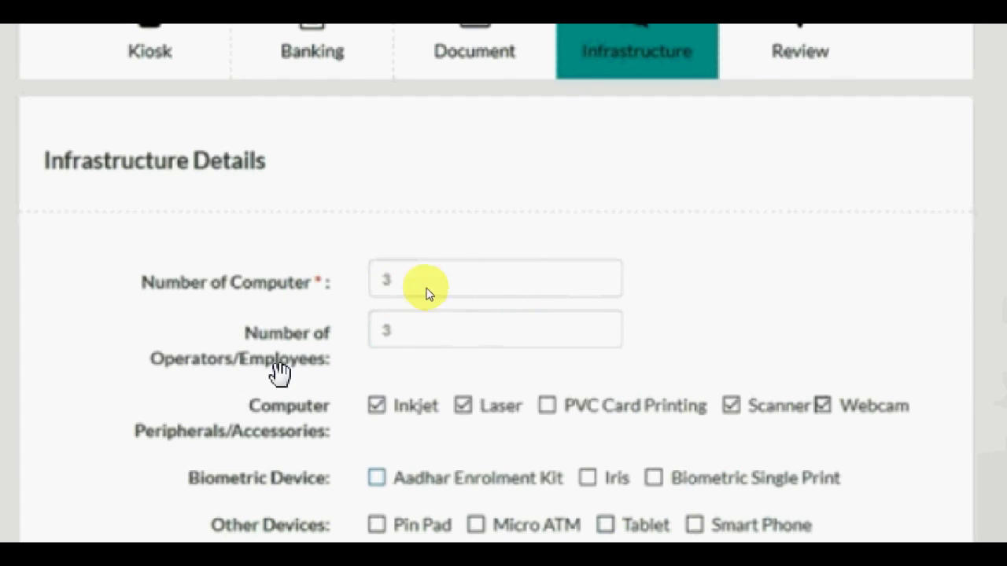
# Scroll past Services and Internet Connection, then advance to the Bsnl internet, CSC email ID and terms screenshot.
pyautogui.scroll(-2, 584, 338)
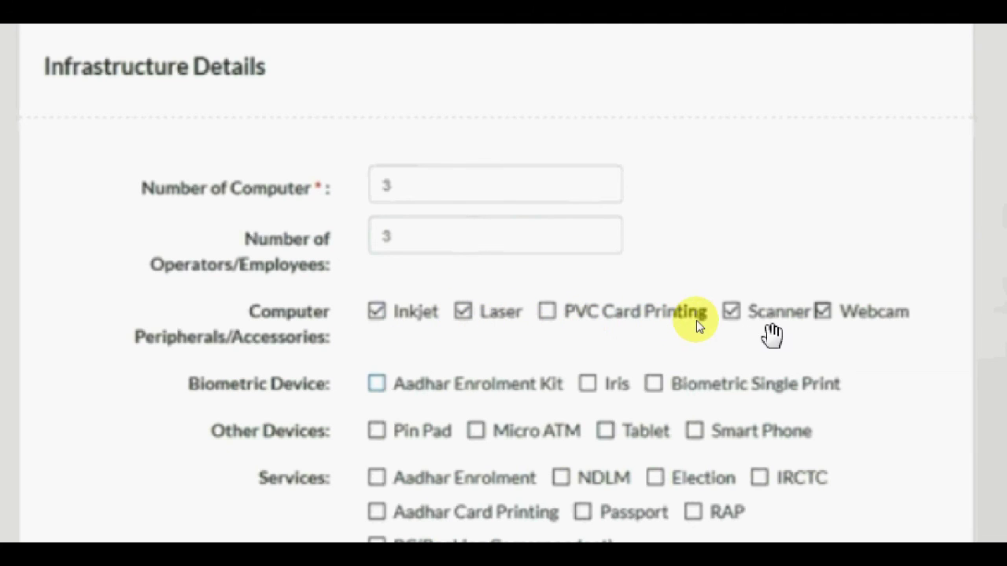
pyautogui.scroll(-1, 535, 417)
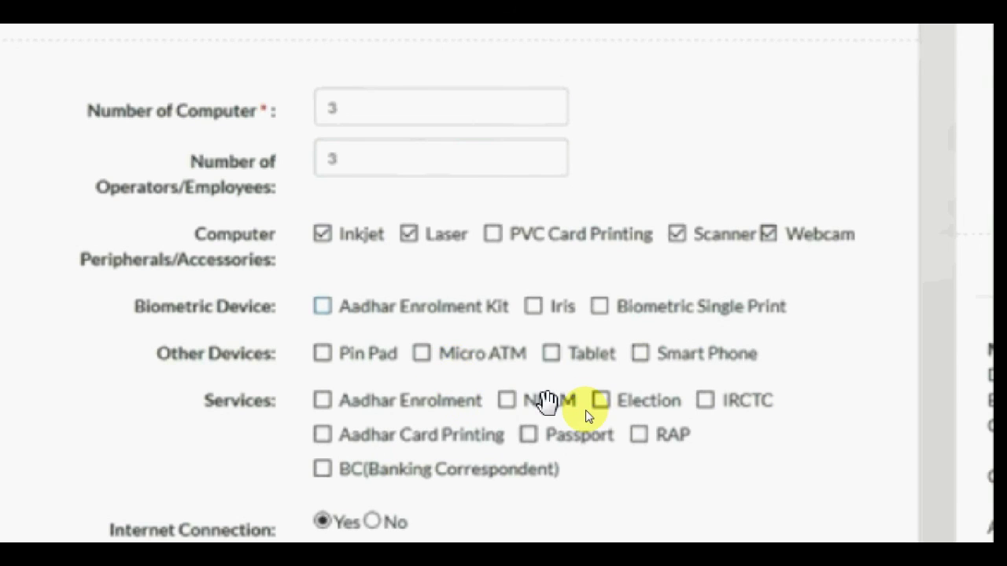
pyautogui.moveTo(500, 502)
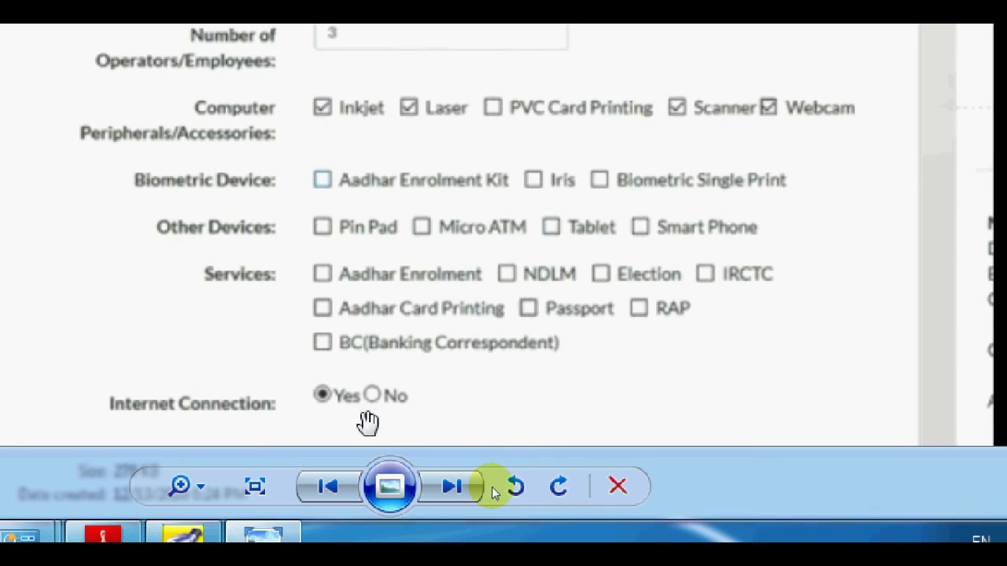
pyautogui.click(466, 489)
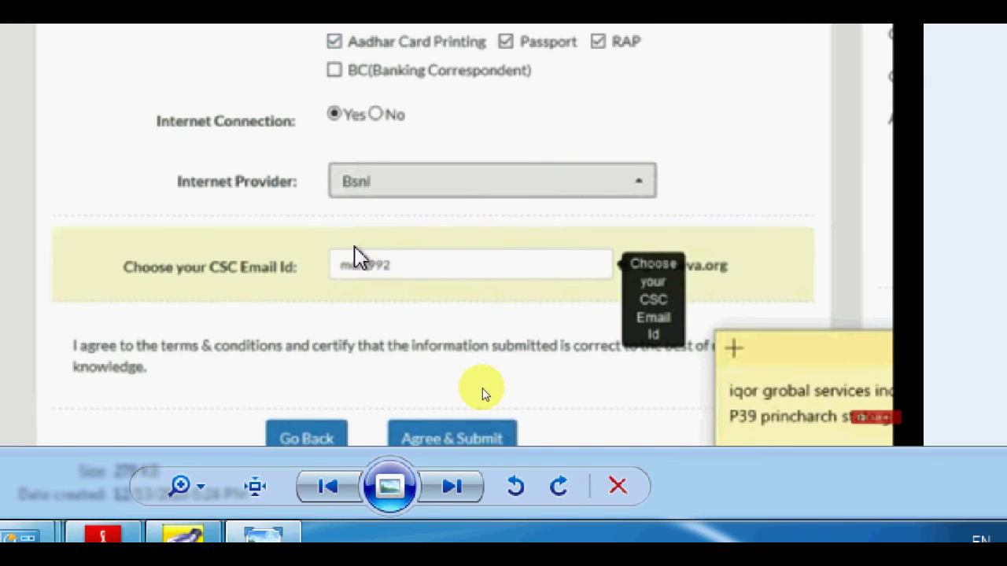
# Step through the Agree & Submit loading screenshots to the Application Reference Number page with address details.
pyautogui.click(456, 488)
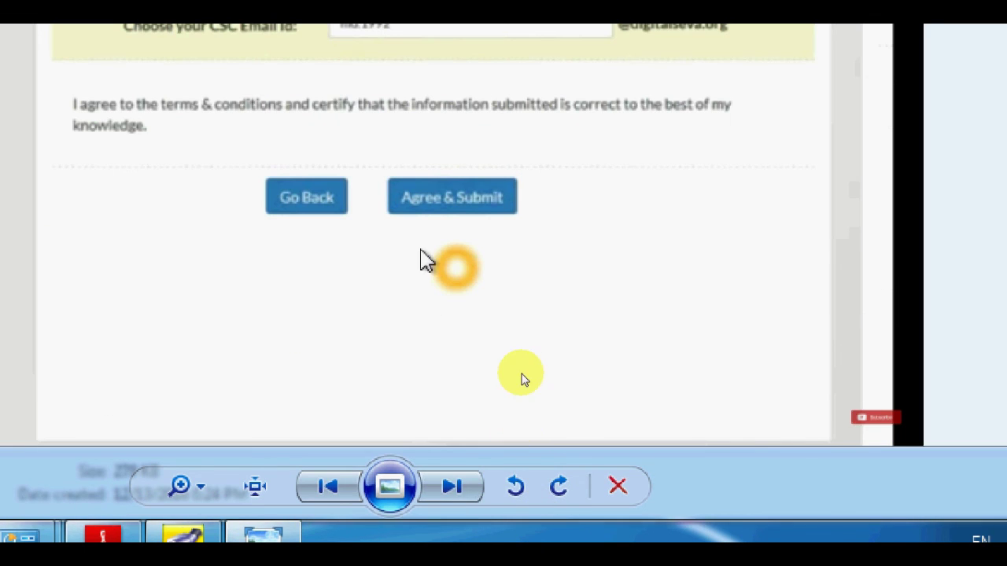
pyautogui.click(454, 476)
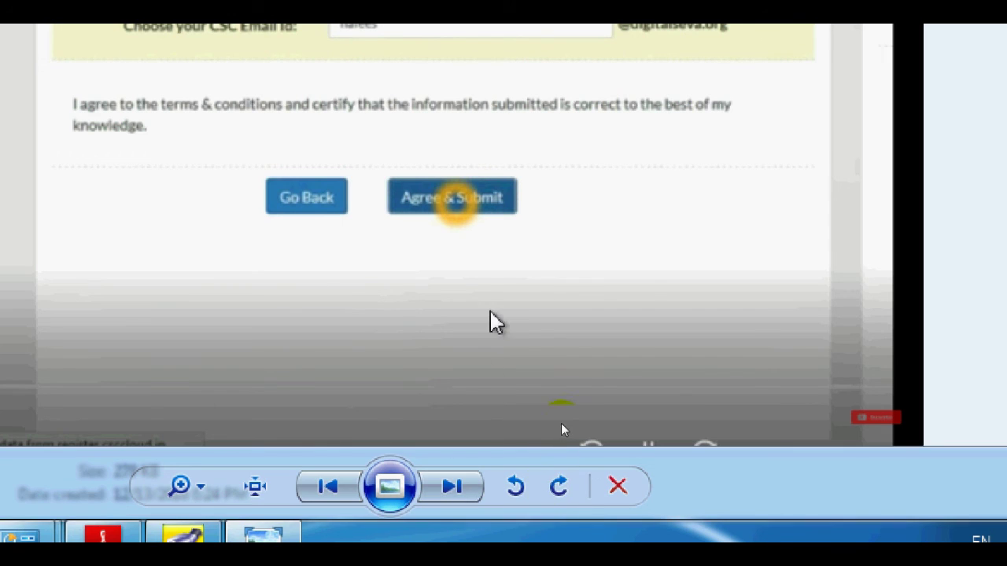
pyautogui.click(454, 492)
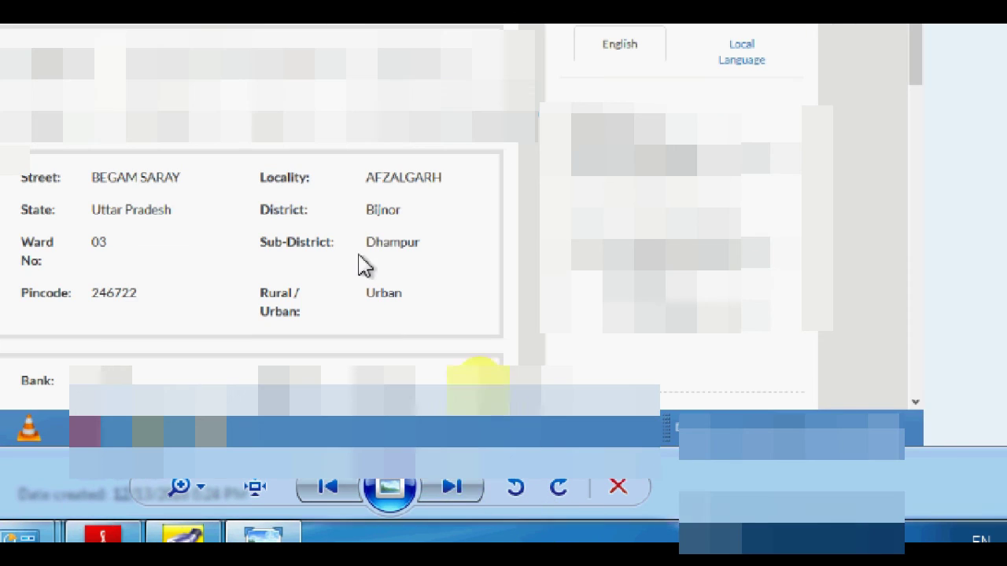